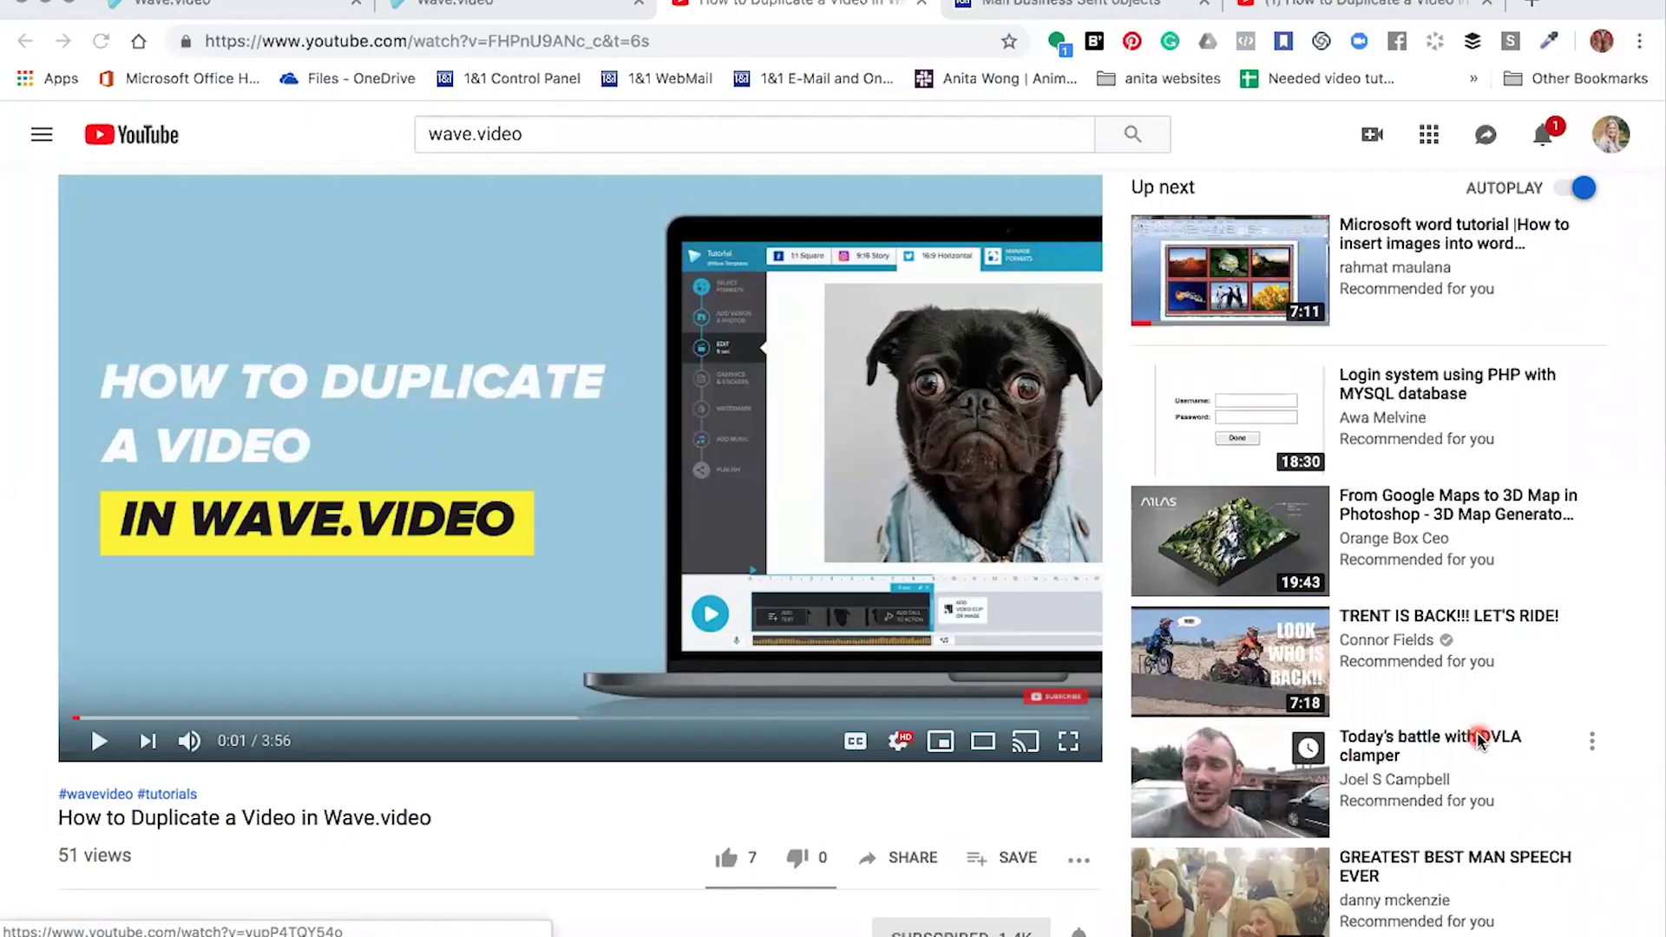
Switch to the sent IONOS email that holds the Wave.video tutorial thumbnail.
{"action": "mouse_move", "coordinate": [1482, 741]}
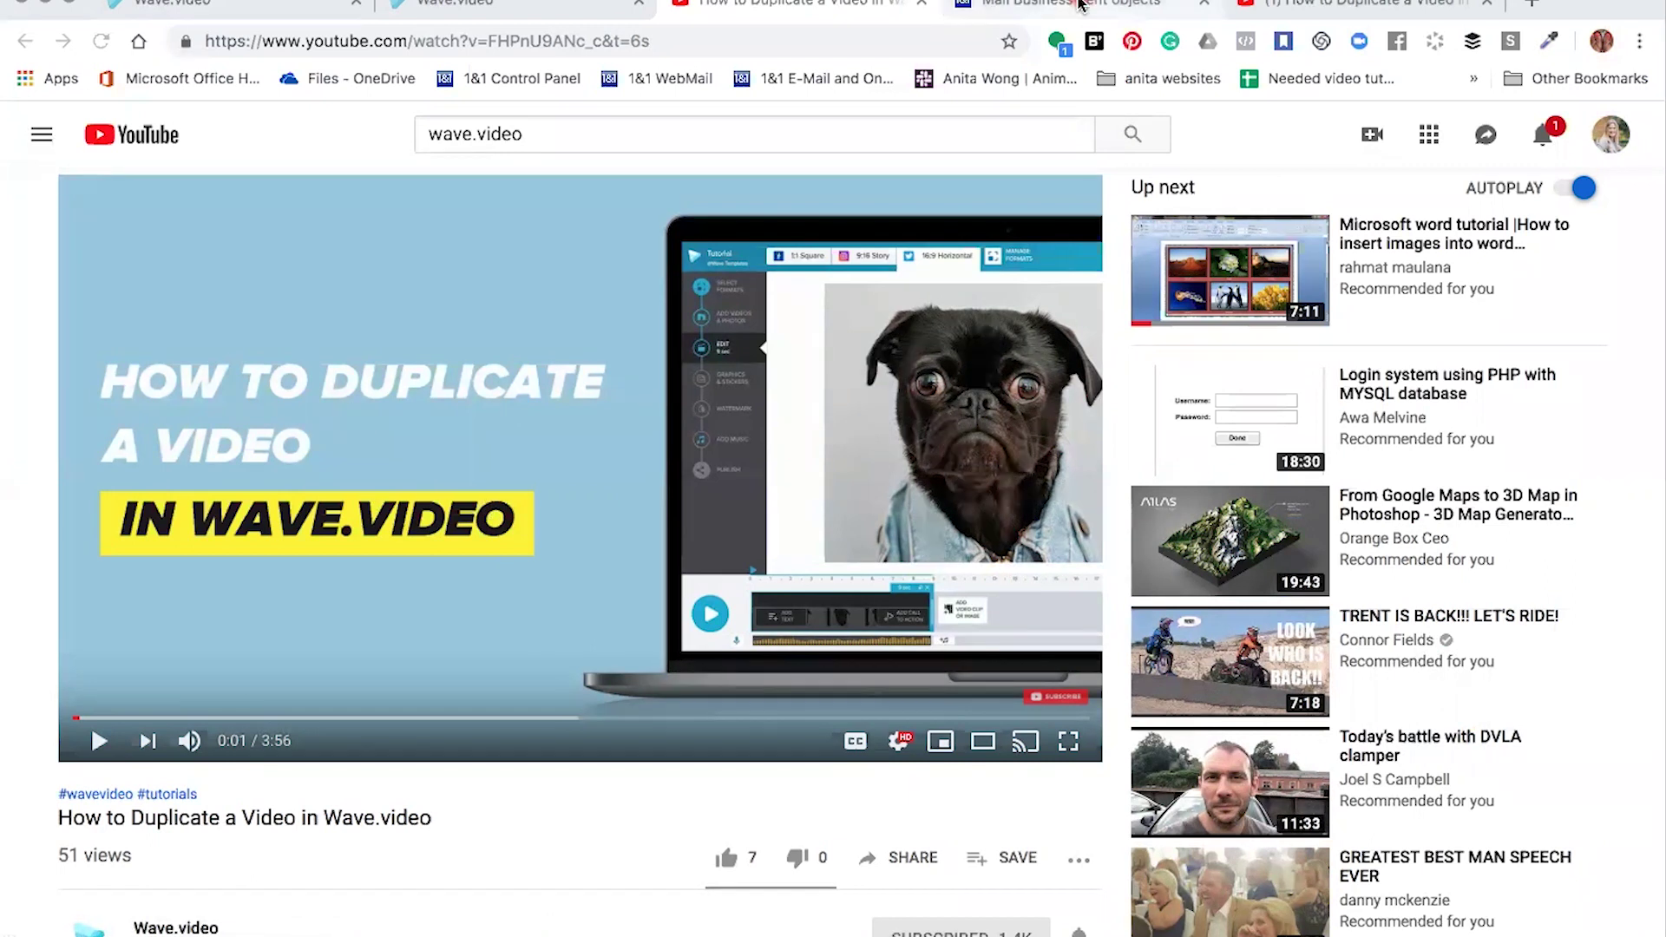
{"action": "left_click", "coordinate": [1081, 4]}
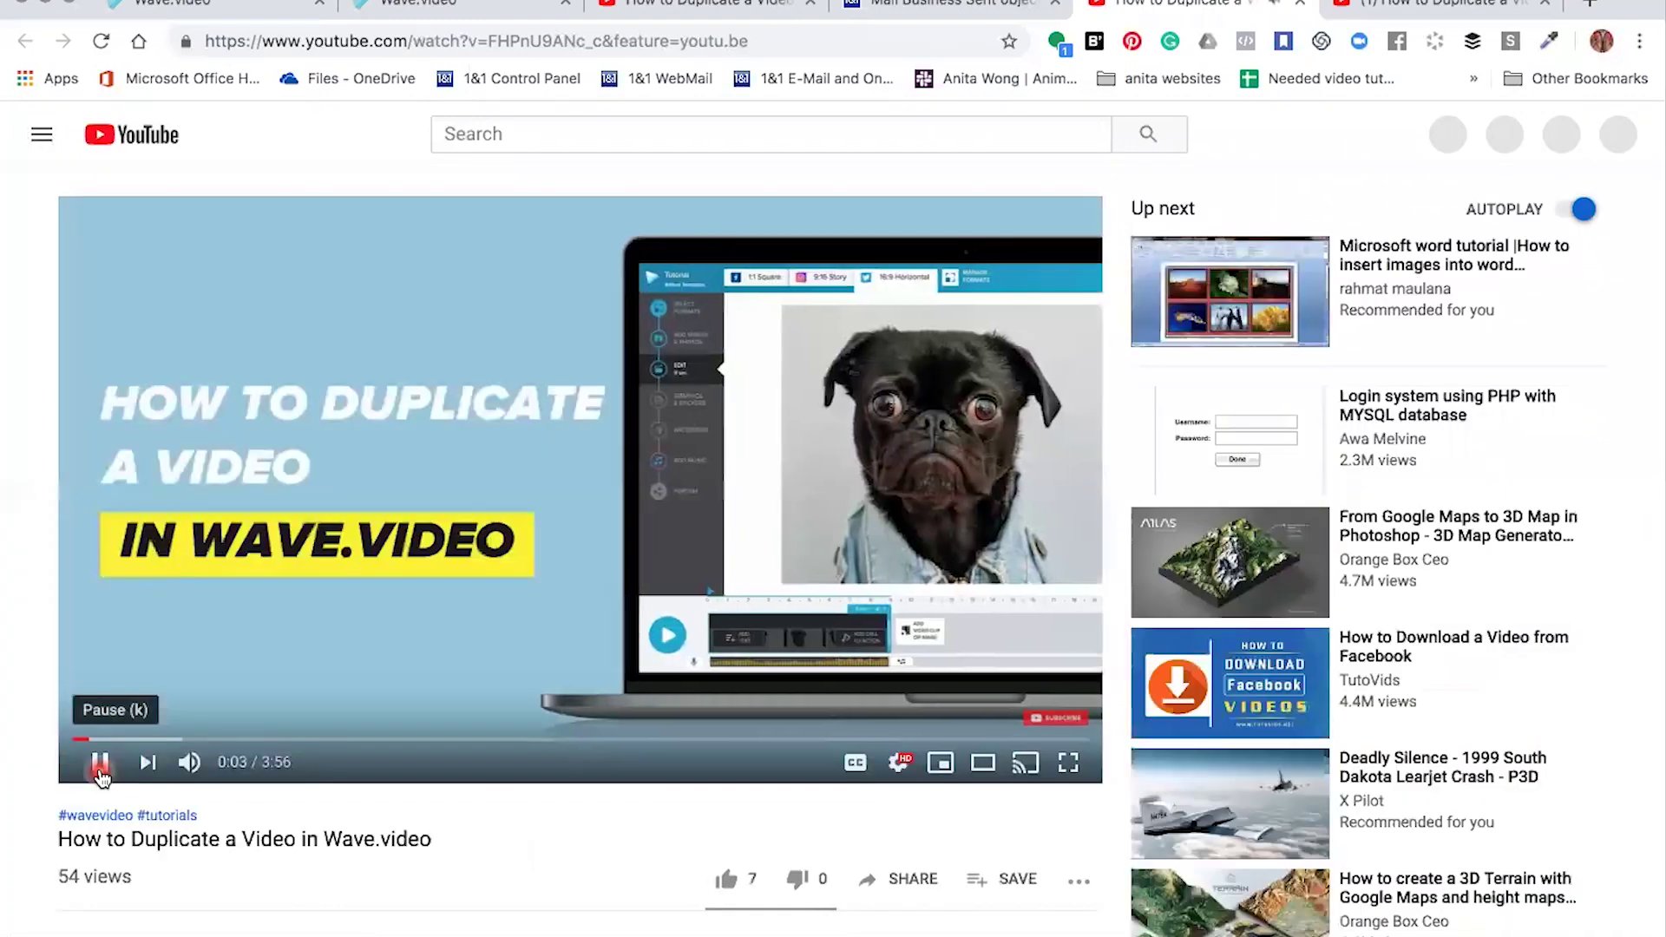
Pause the newly opened video, return to the original YouTube tab, and screenshot the player area.
{"action": "left_click", "coordinate": [100, 772]}
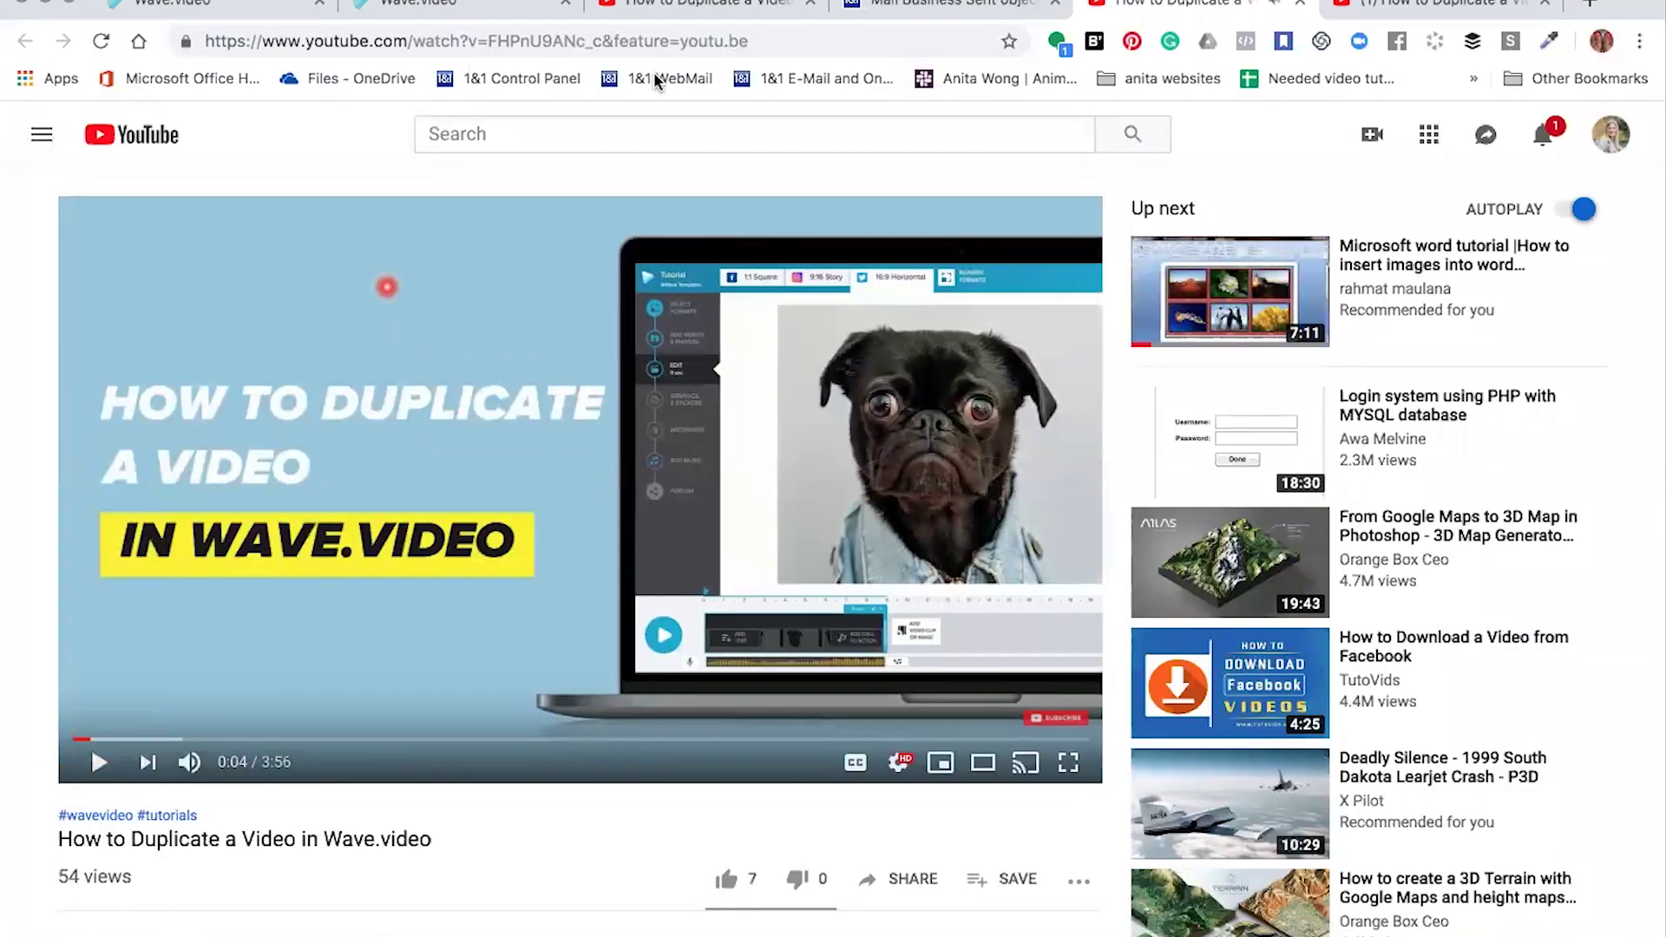
{"action": "left_click", "coordinate": [690, 16]}
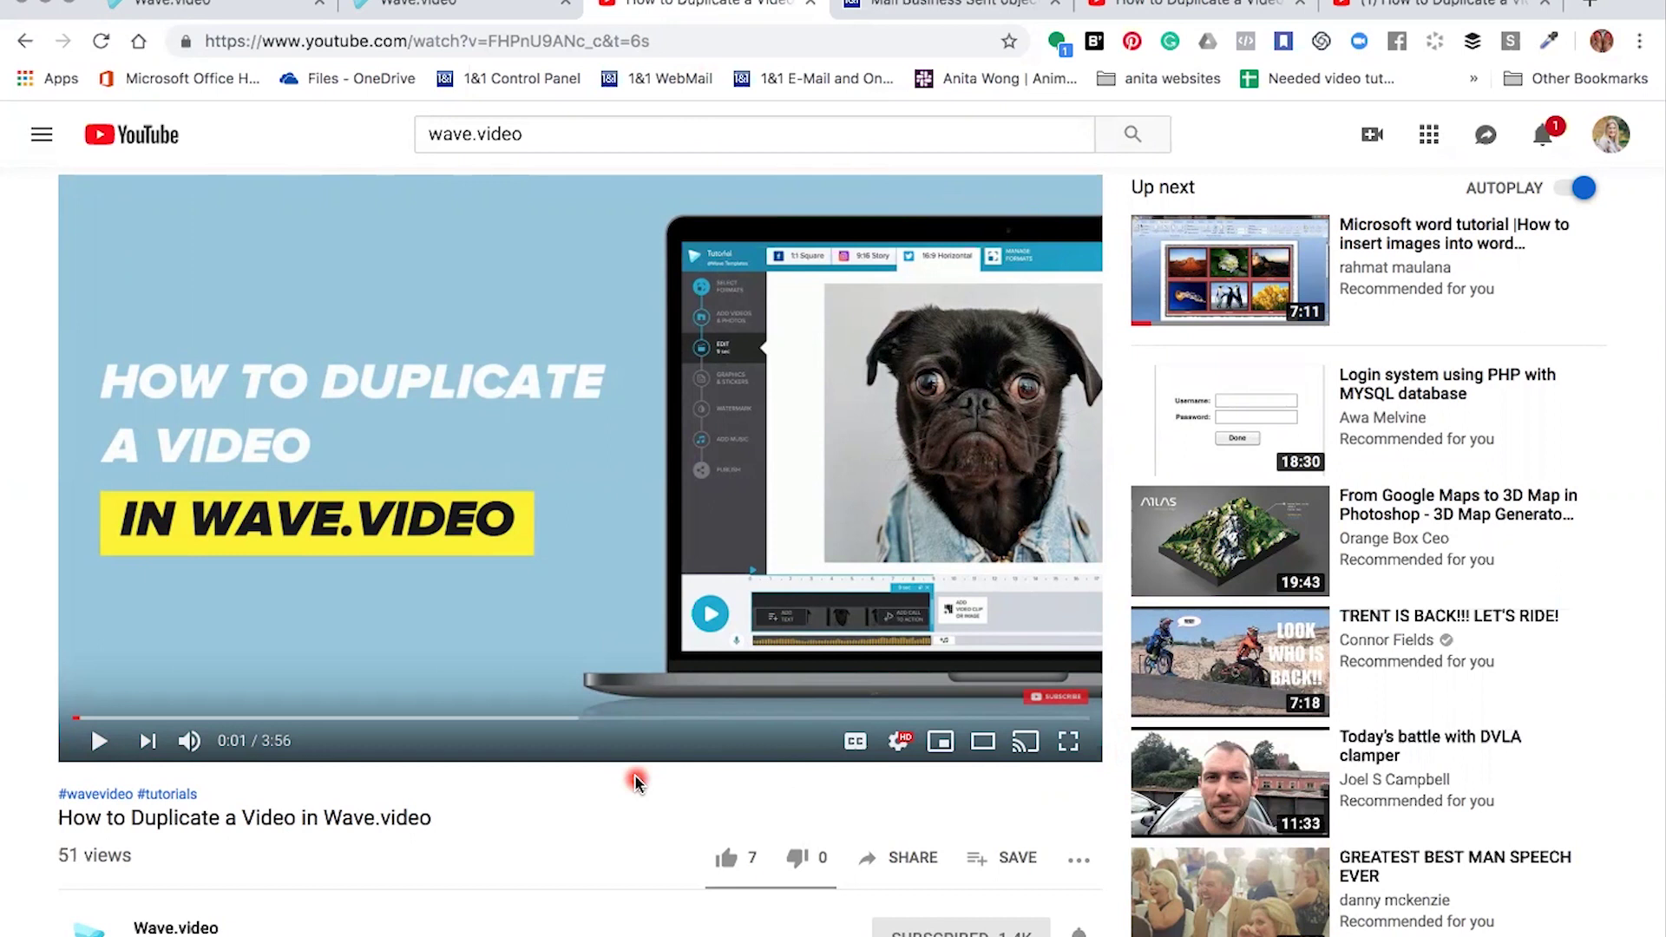
{"action": "key", "text": "super+shift+4"}
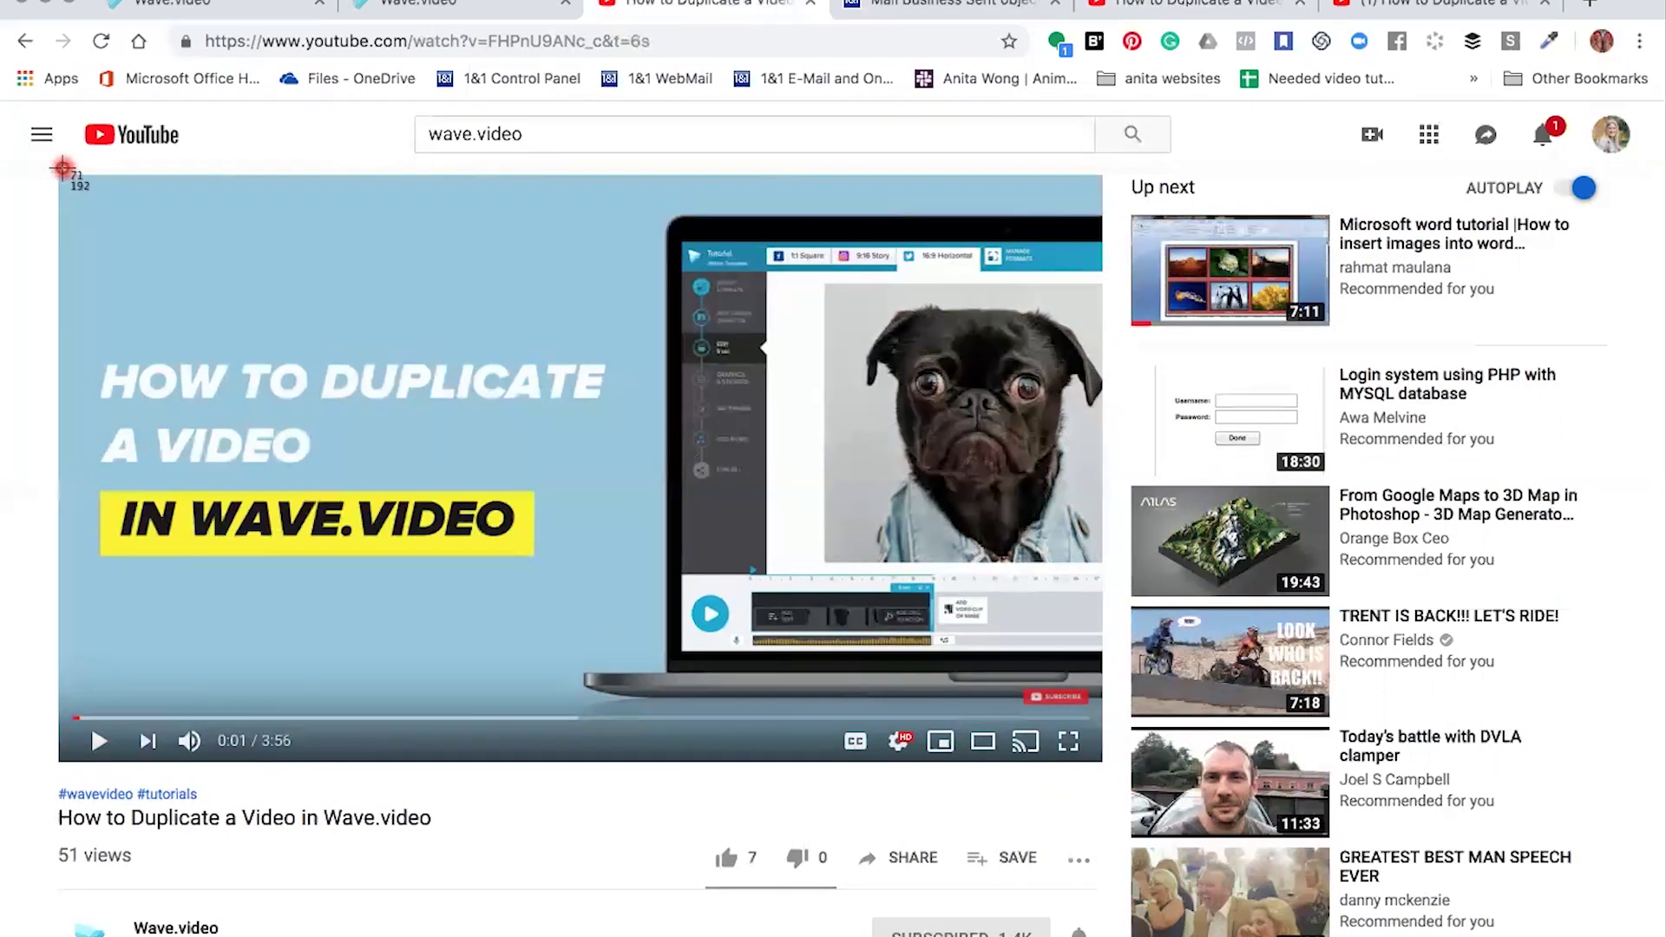
{"action": "left_click_drag", "start_coordinate": [55, 173], "coordinate": [1105, 761]}
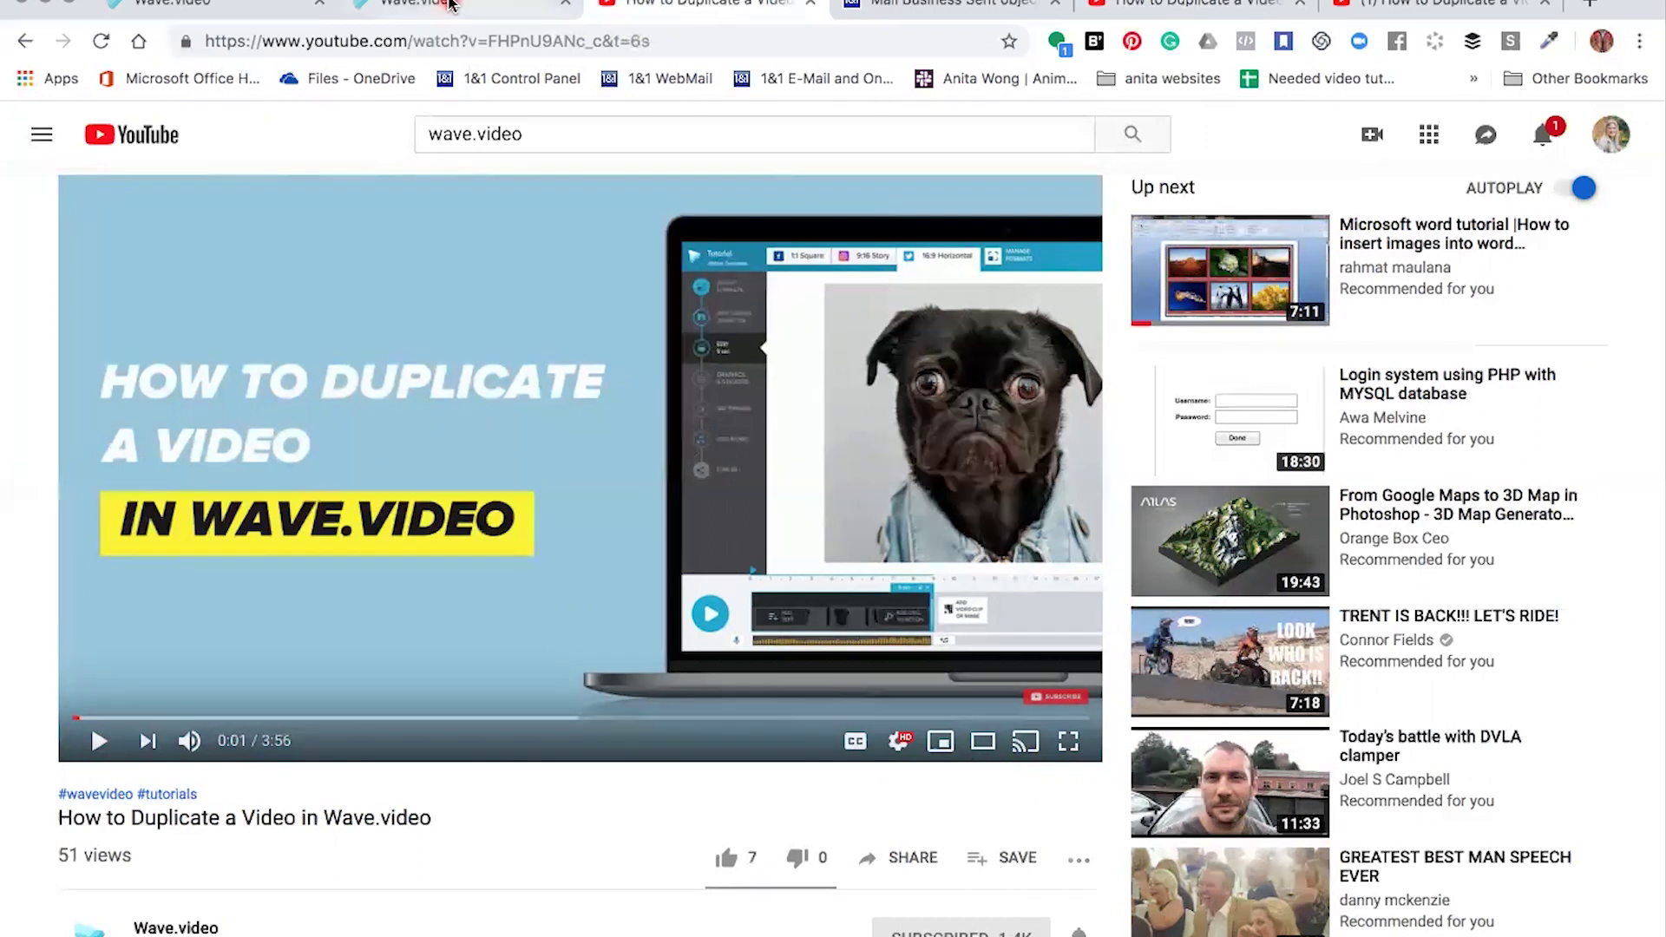
Switch to the Wave.video editor, check the other project tab, then return to the first project.
{"action": "left_click", "coordinate": [187, 4]}
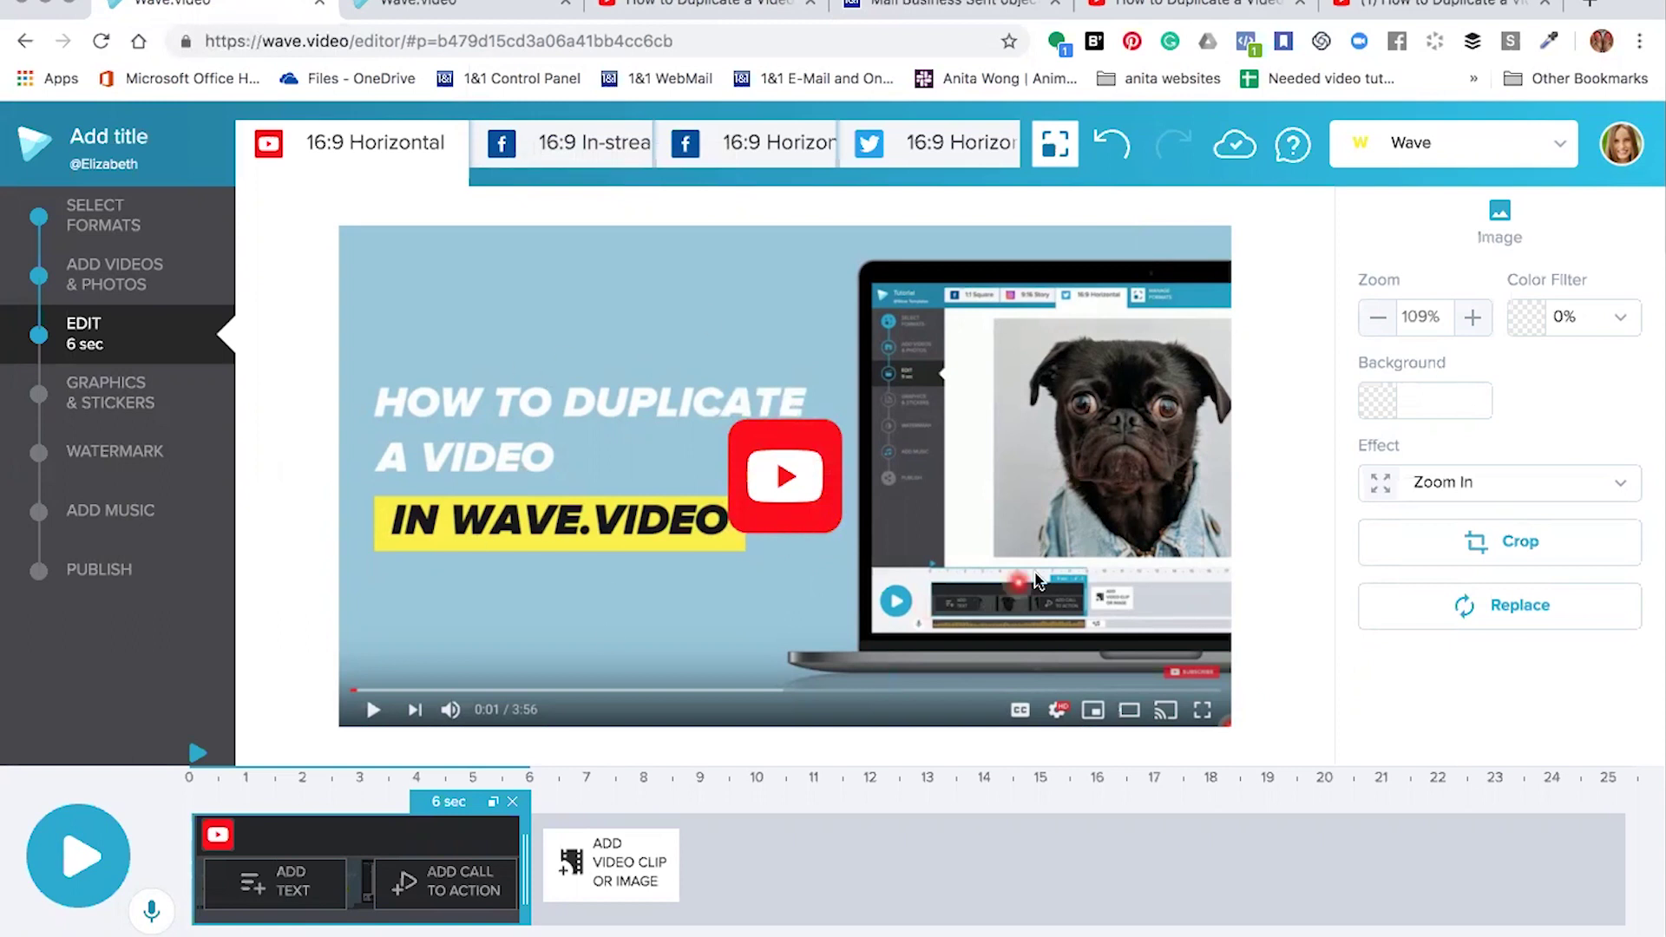
{"action": "left_click", "coordinate": [542, 666]}
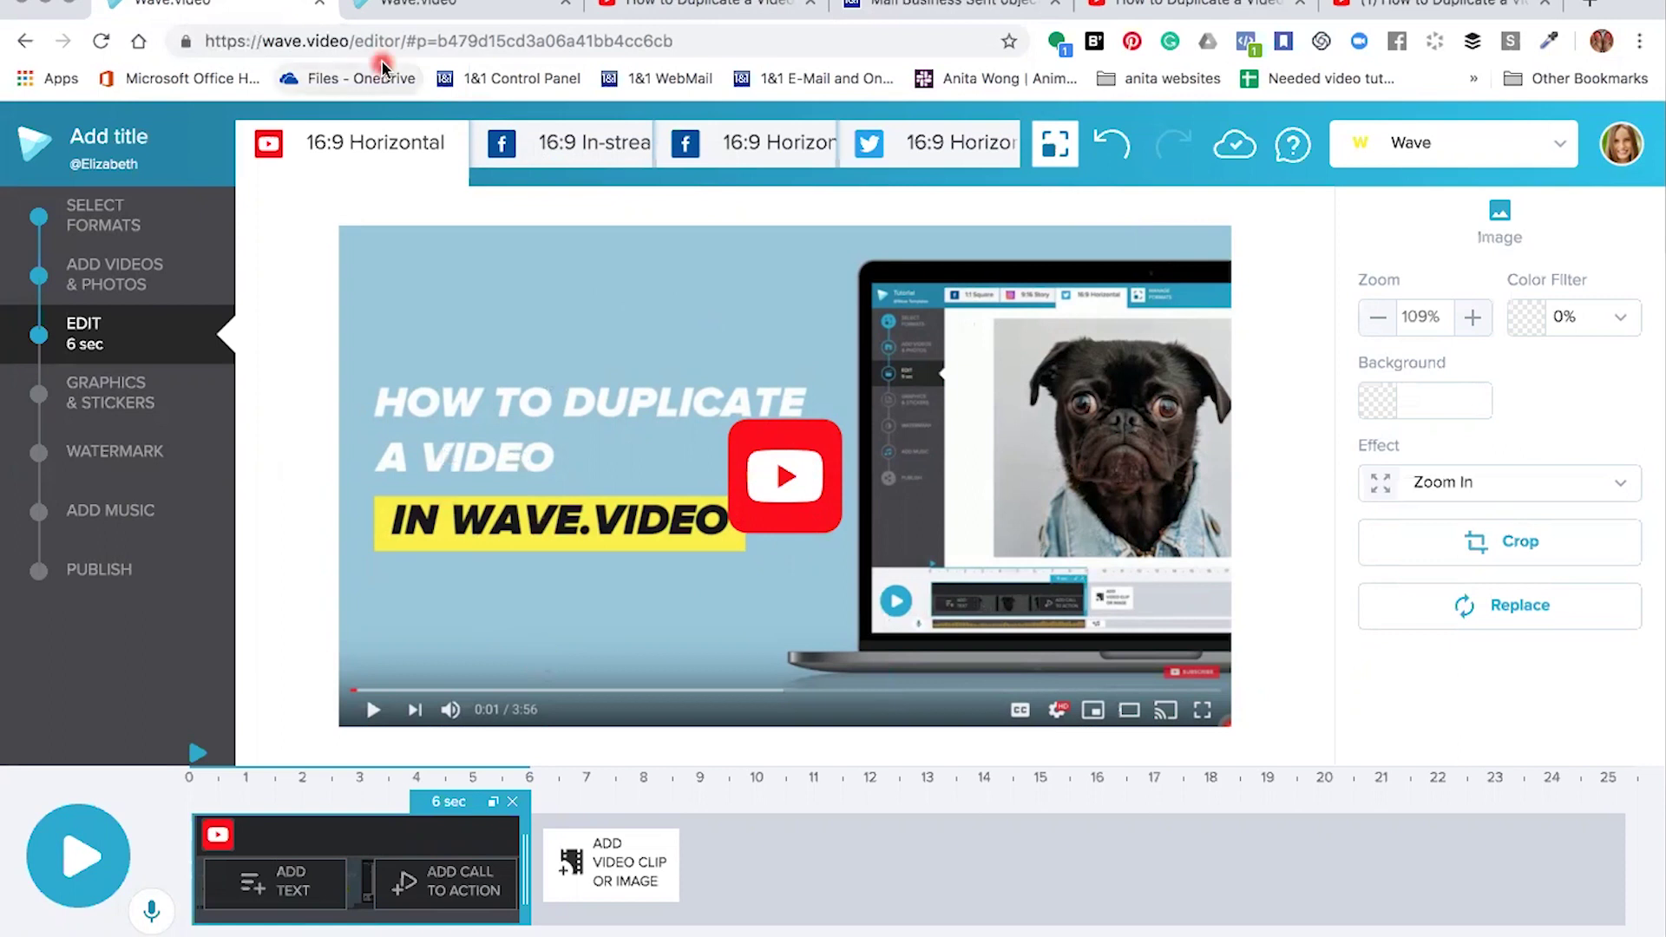
{"action": "left_click", "coordinate": [415, 10]}
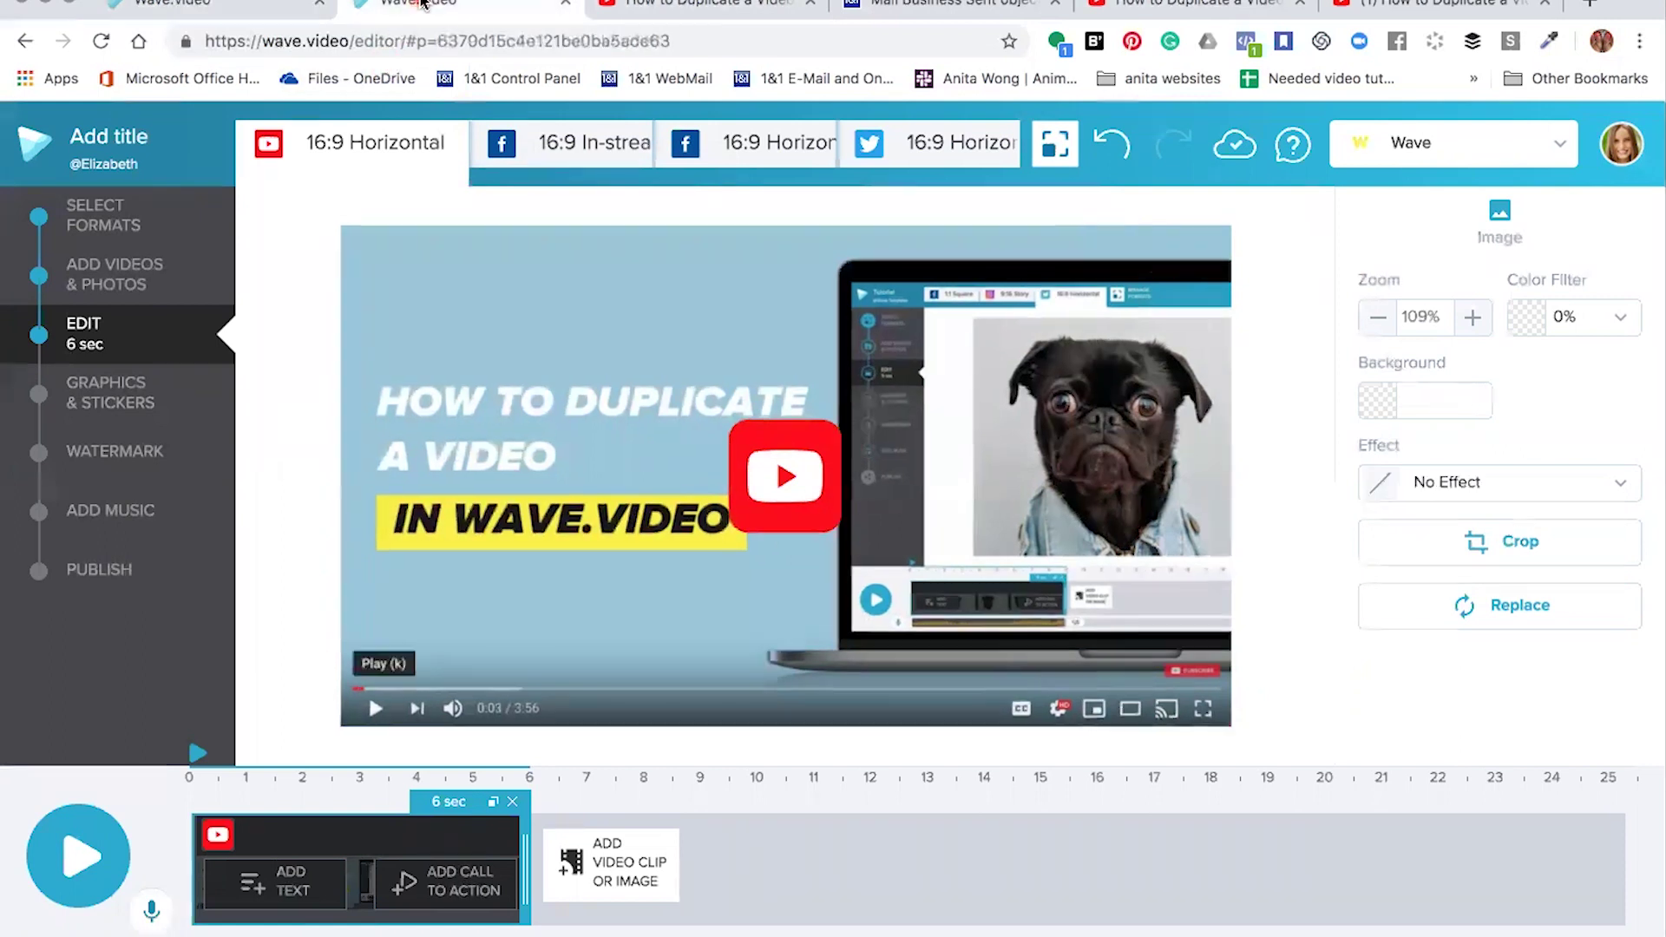
{"action": "left_click", "coordinate": [205, 5]}
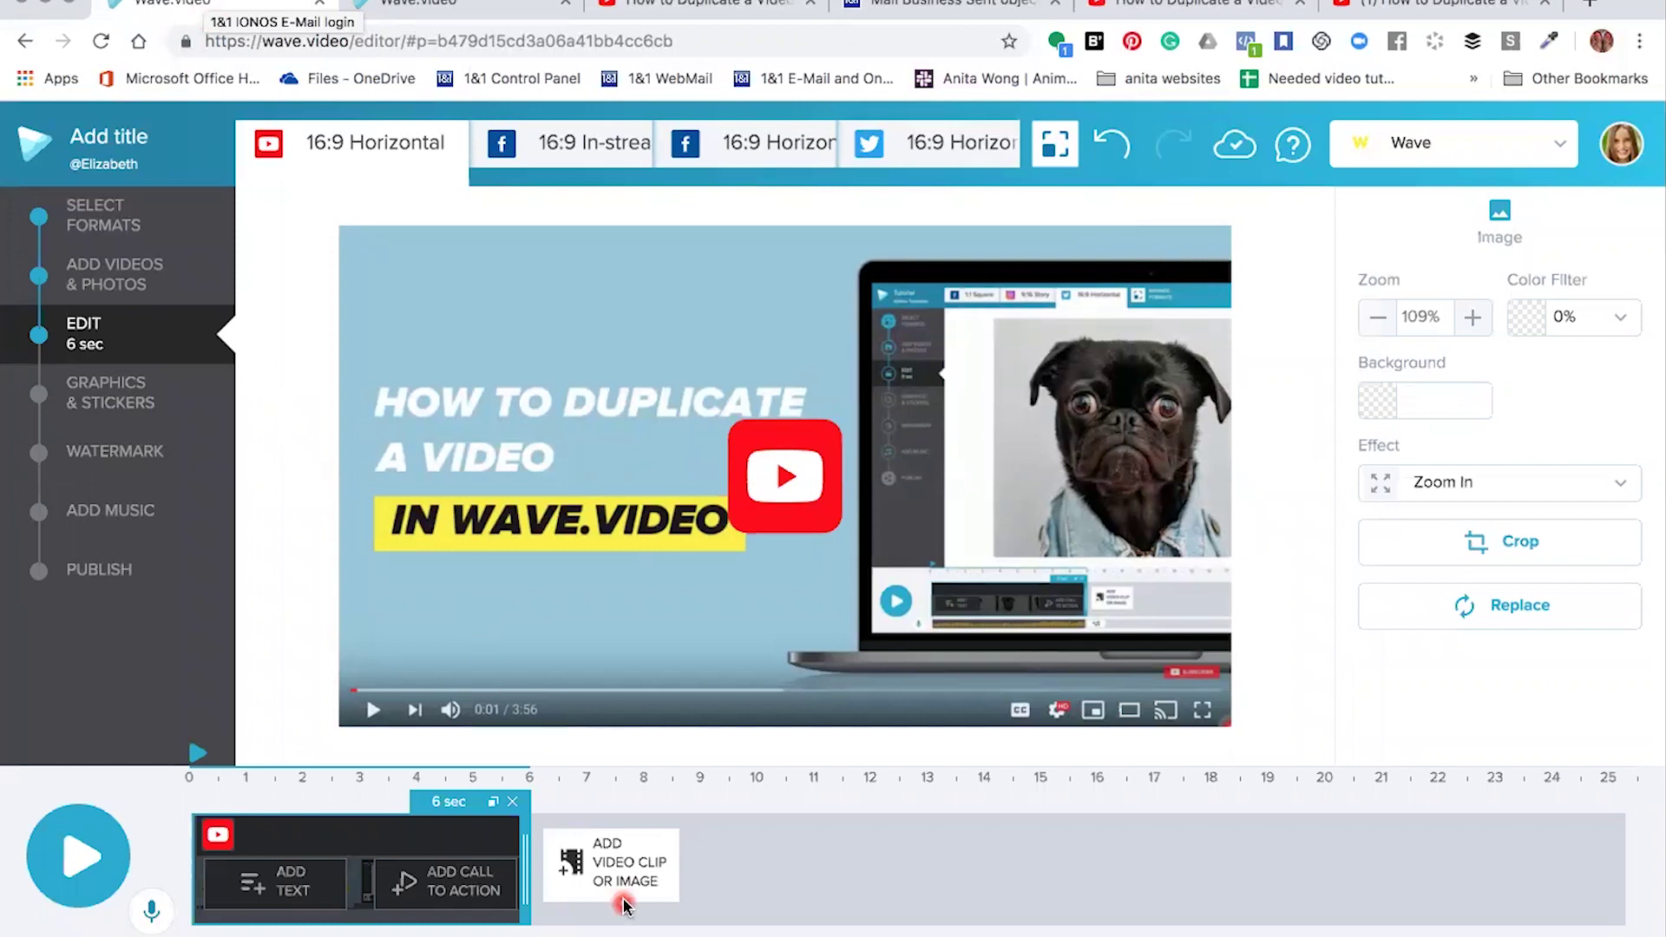
Upload Screen Shot 2019-05-07 at 13.50.16 from the Desktop into the media library.
{"action": "left_click", "coordinate": [599, 868]}
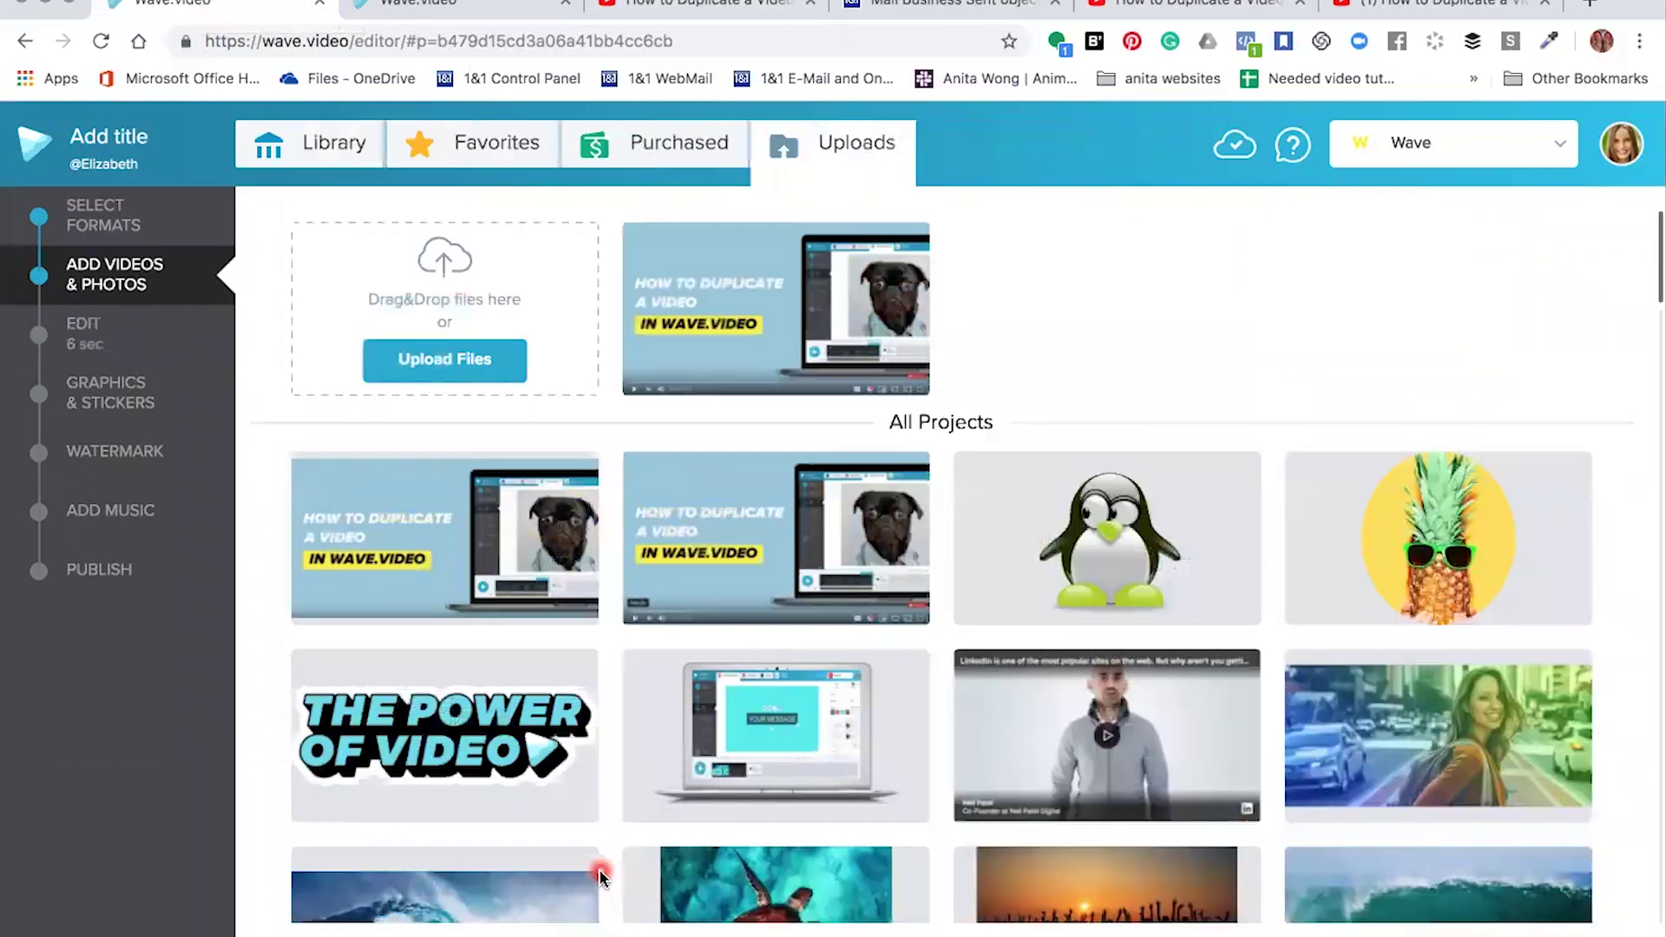
{"action": "mouse_move", "coordinate": [717, 331]}
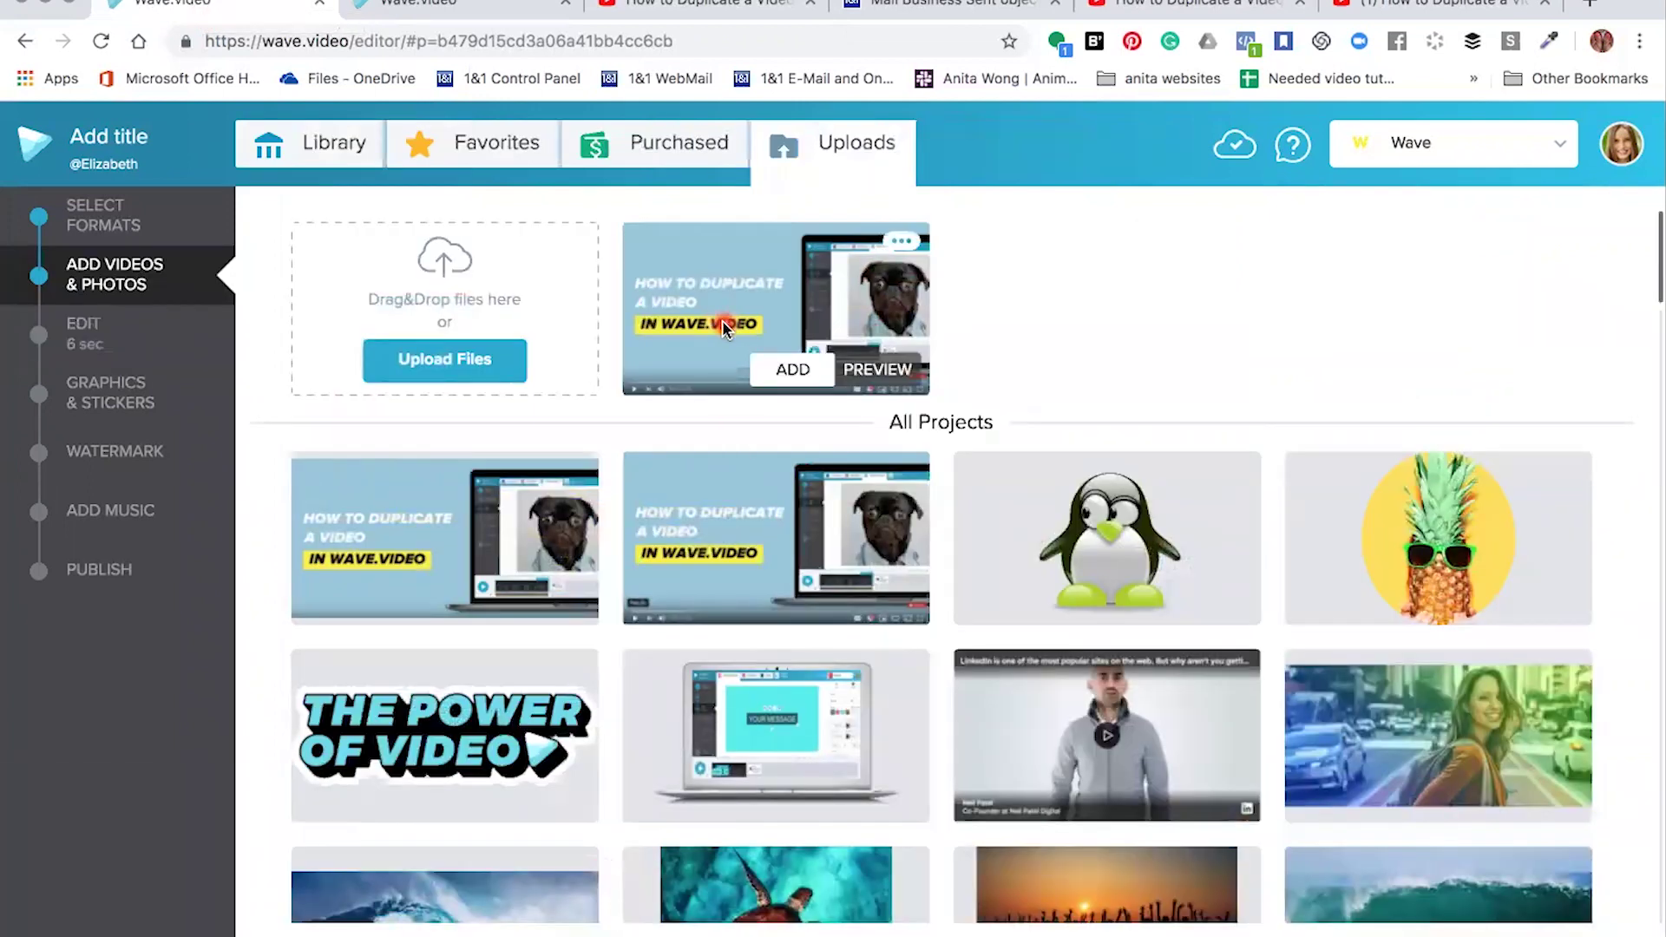
{"action": "left_click", "coordinate": [455, 363]}
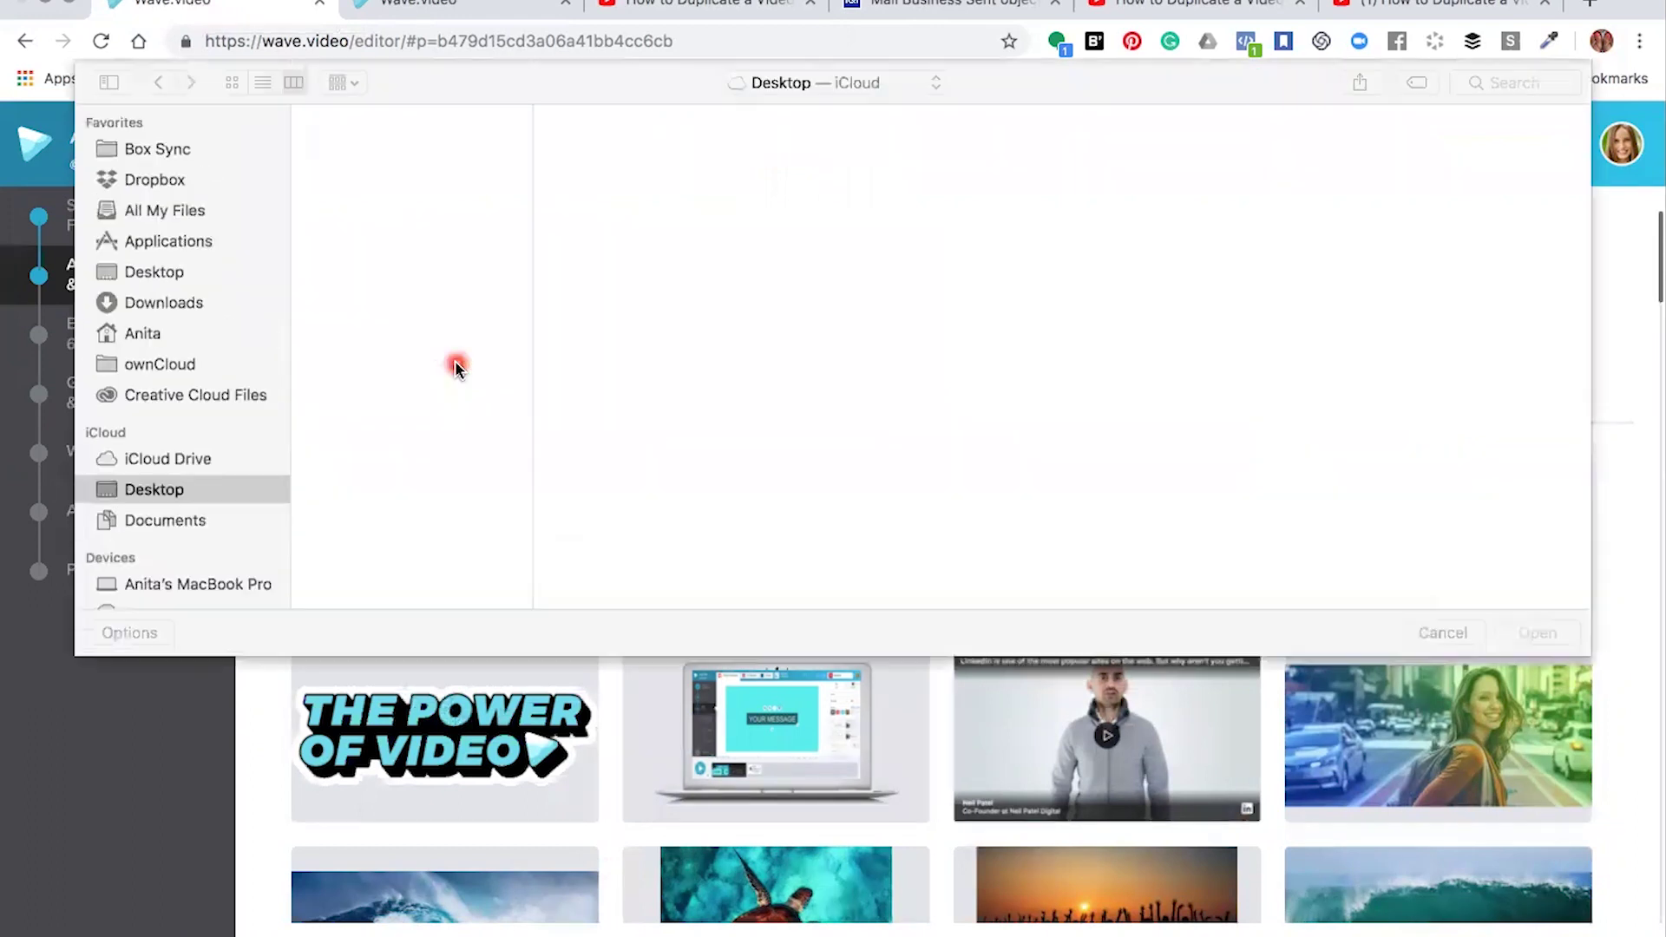
{"action": "left_click", "coordinate": [396, 294]}
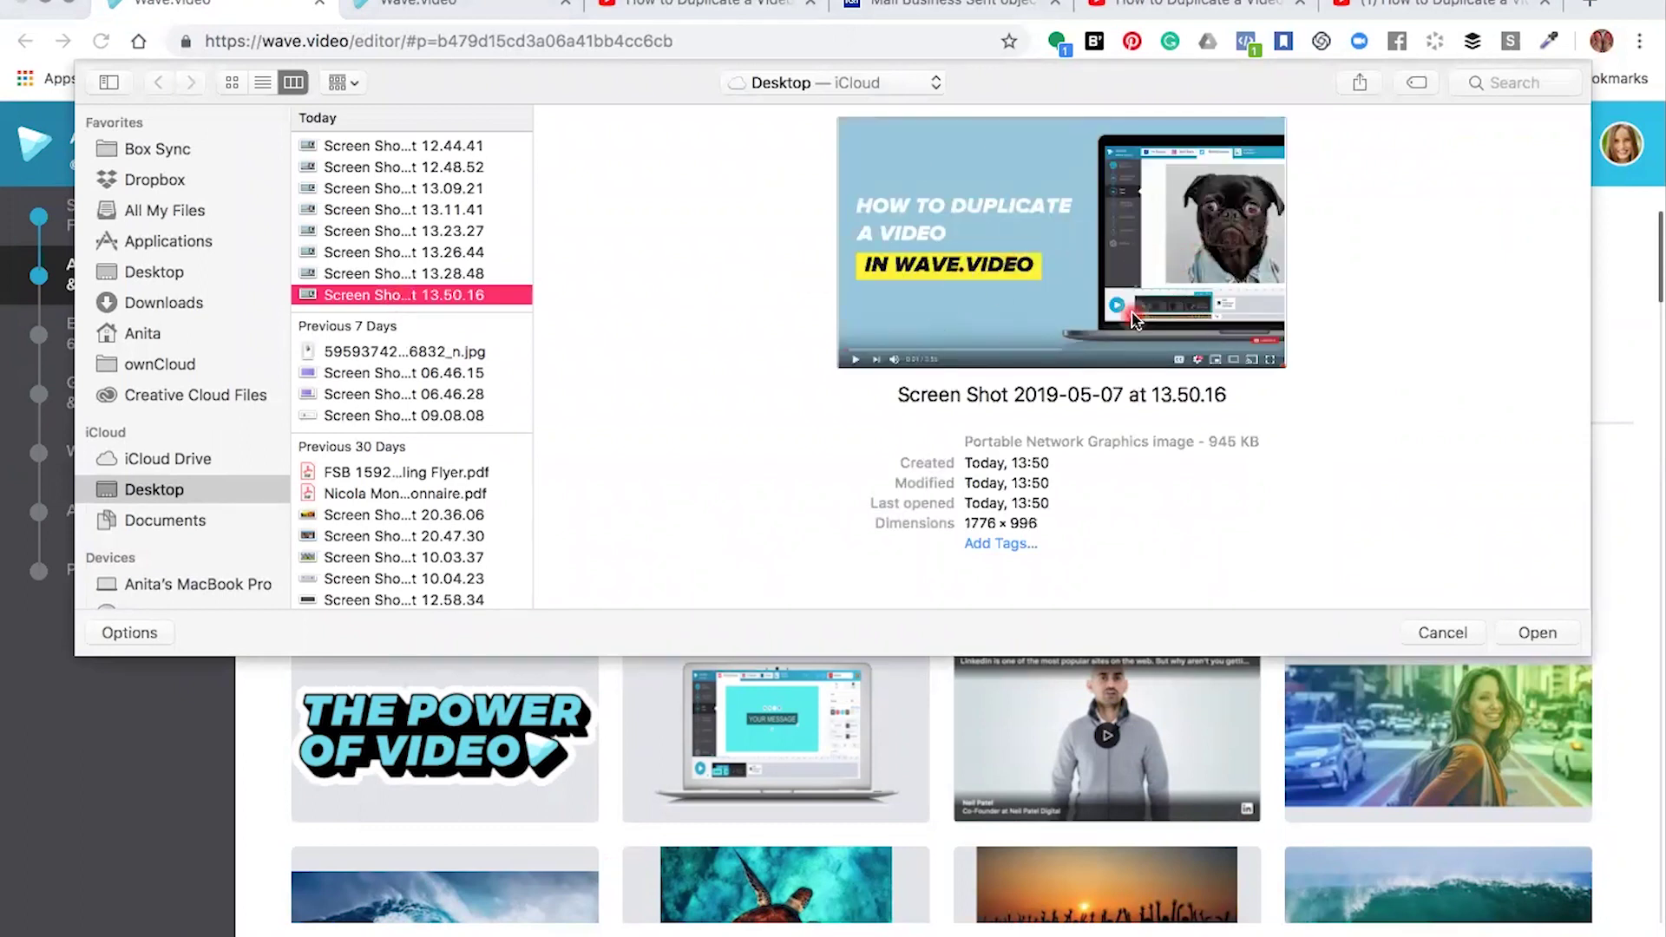
{"action": "left_click", "coordinate": [1534, 632]}
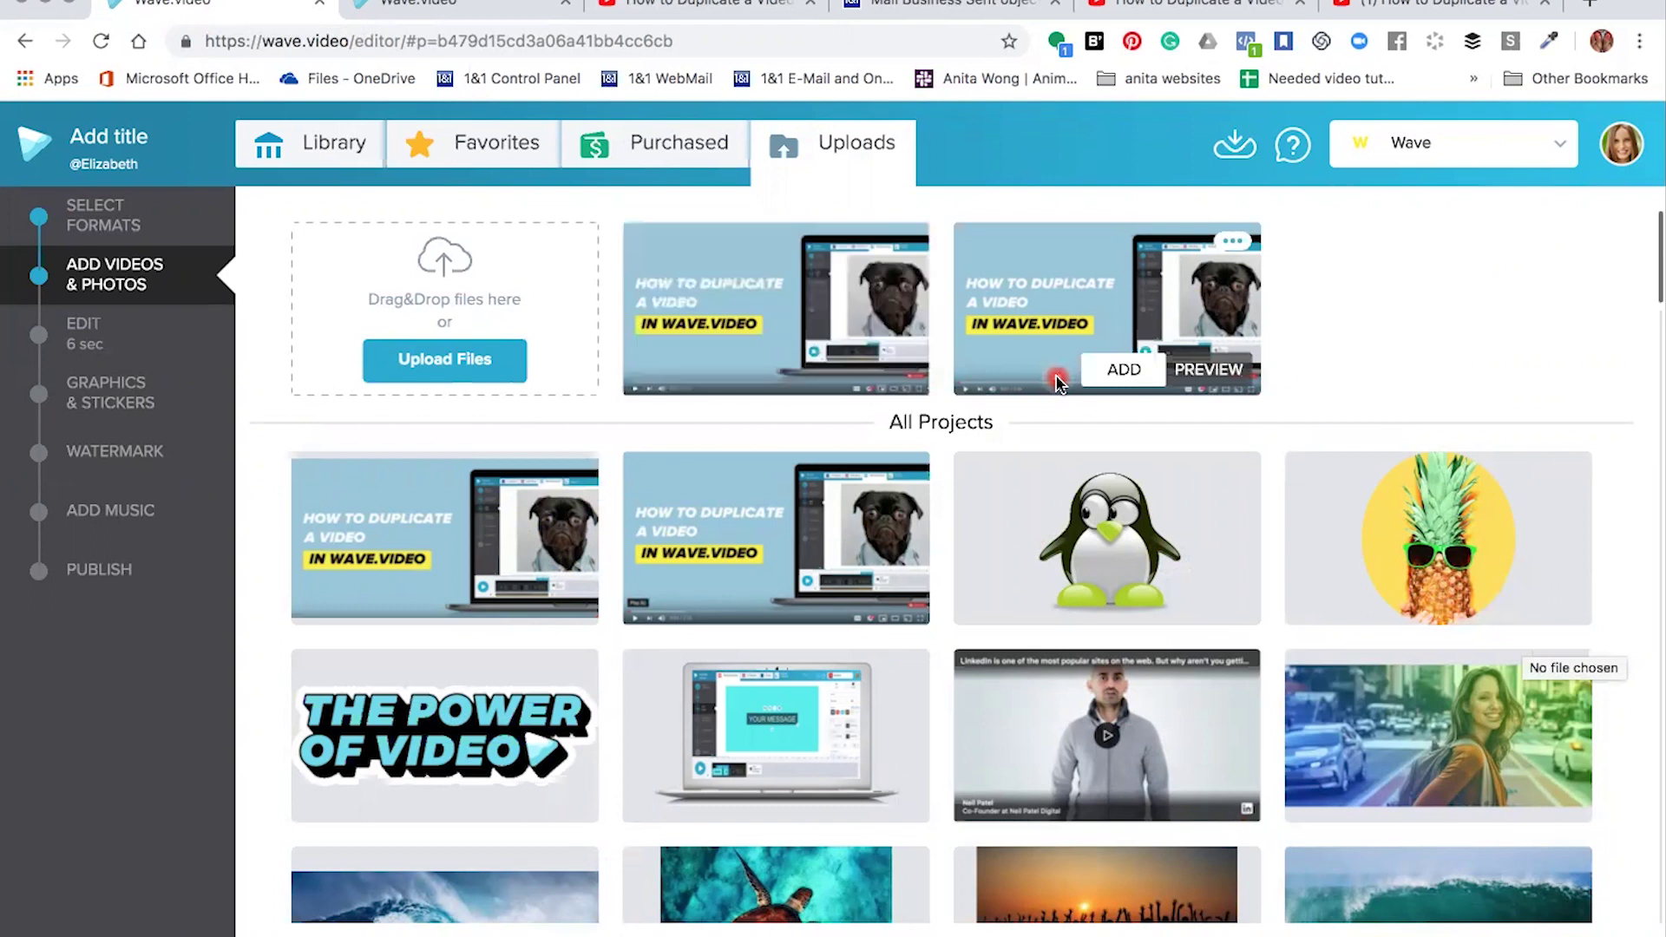
Add the uploaded screenshot as a new clip and delete the stray YOUR MESSAGE text layer.
{"action": "mouse_move", "coordinate": [764, 392]}
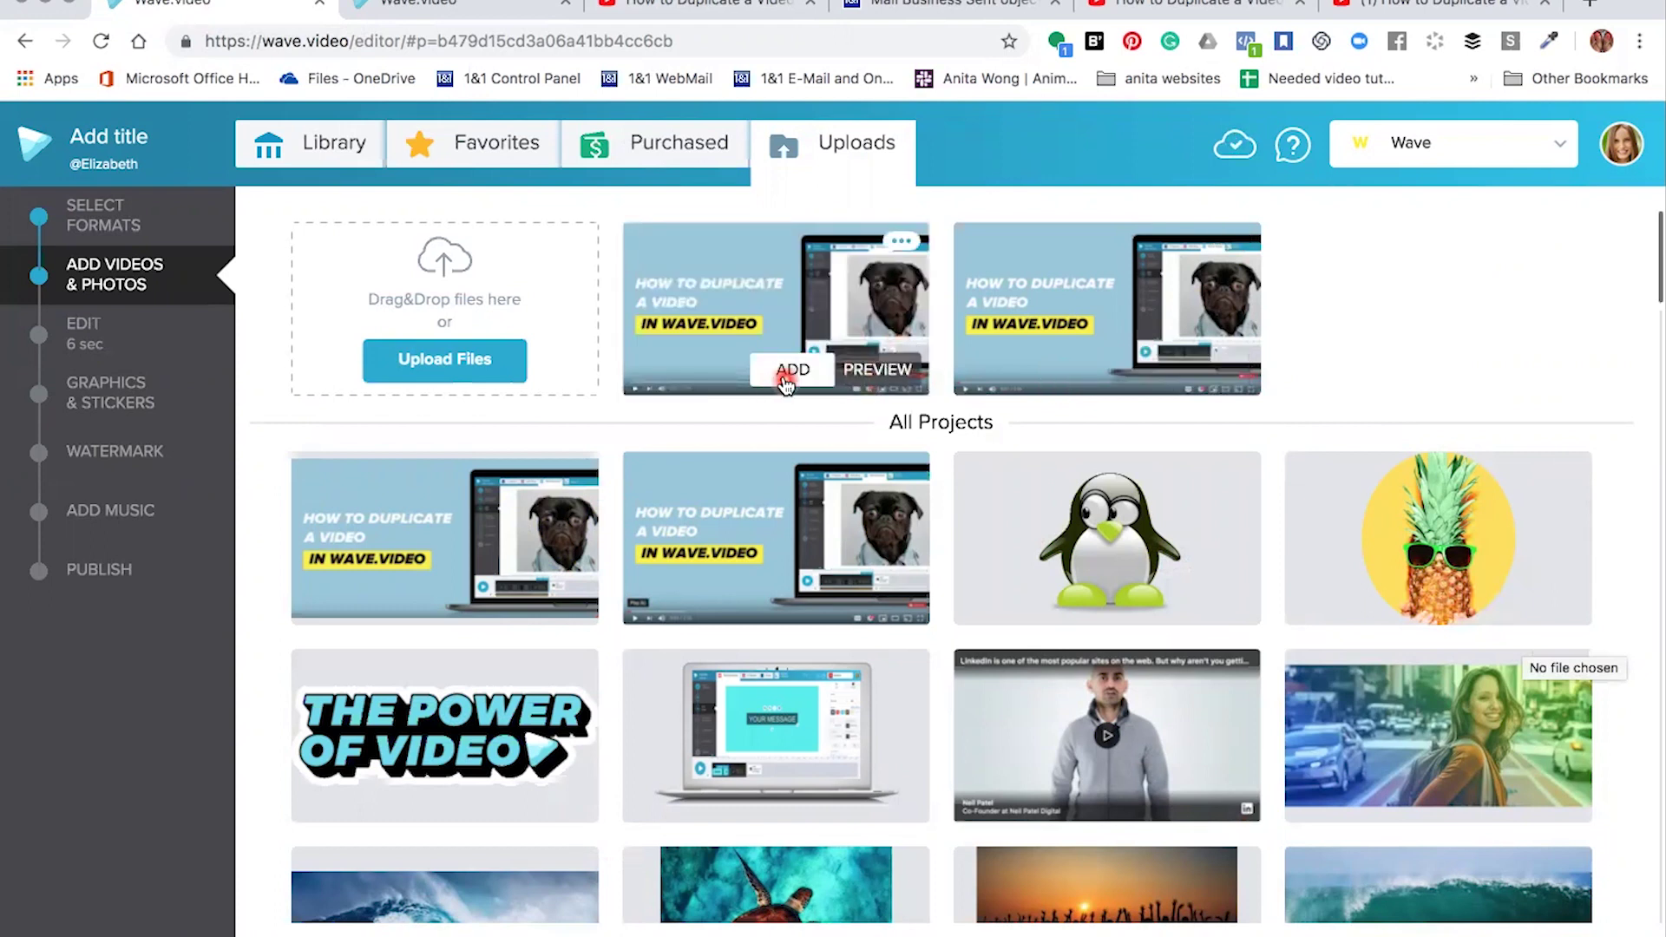
{"action": "left_click", "coordinate": [790, 371]}
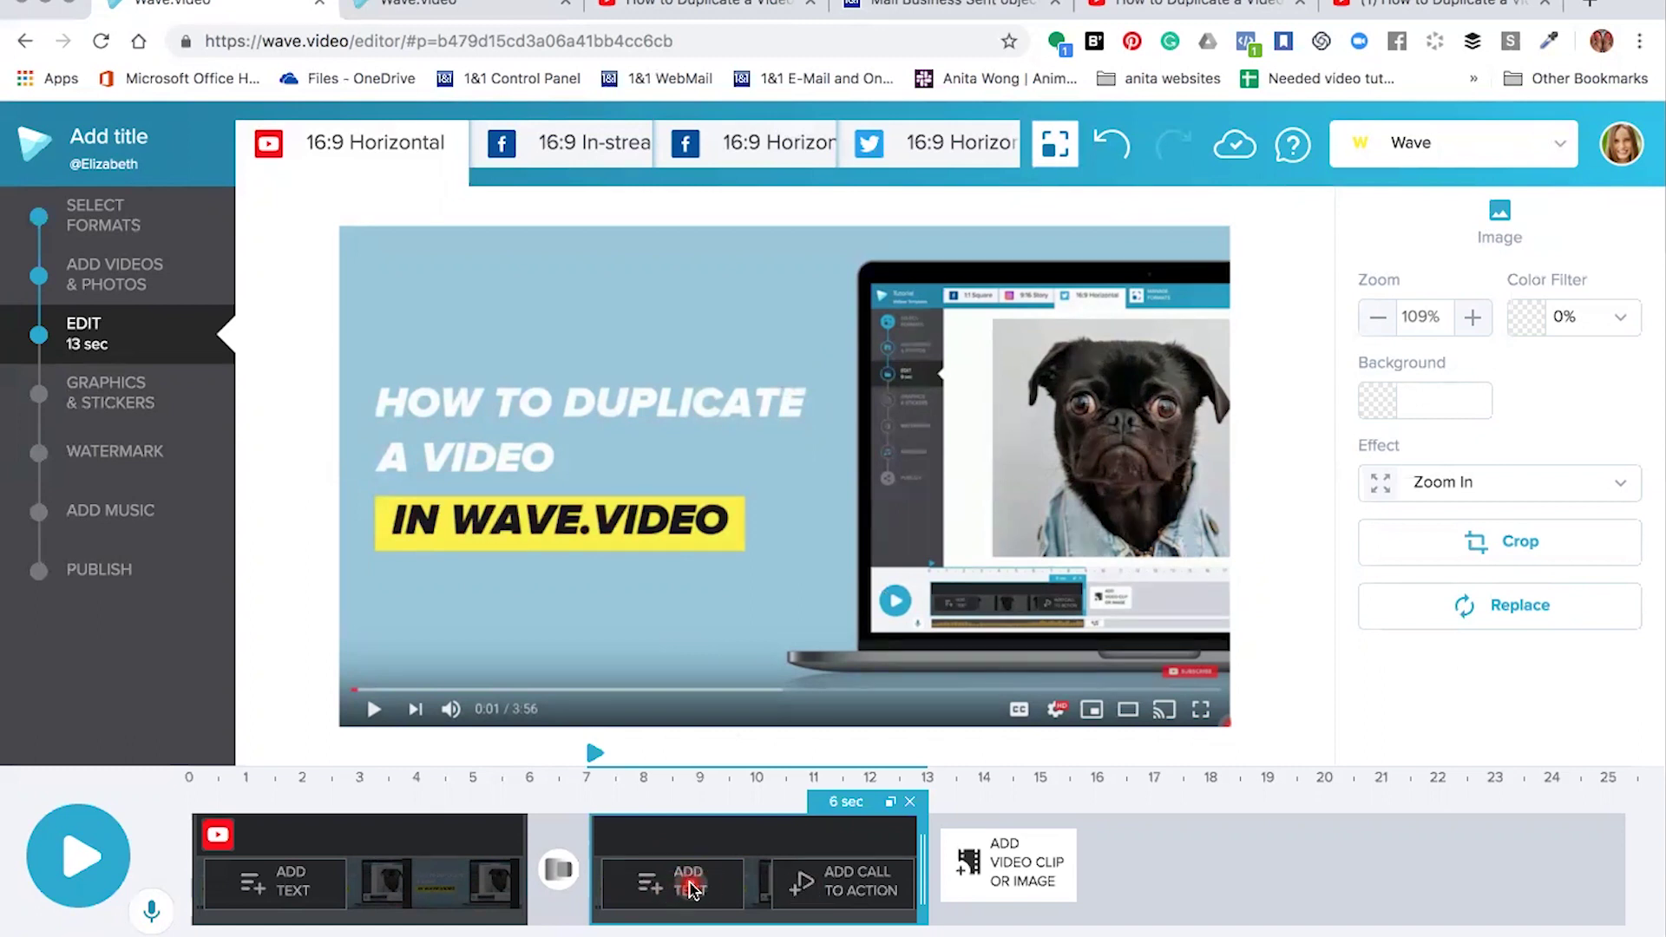
{"action": "left_click", "coordinate": [692, 889]}
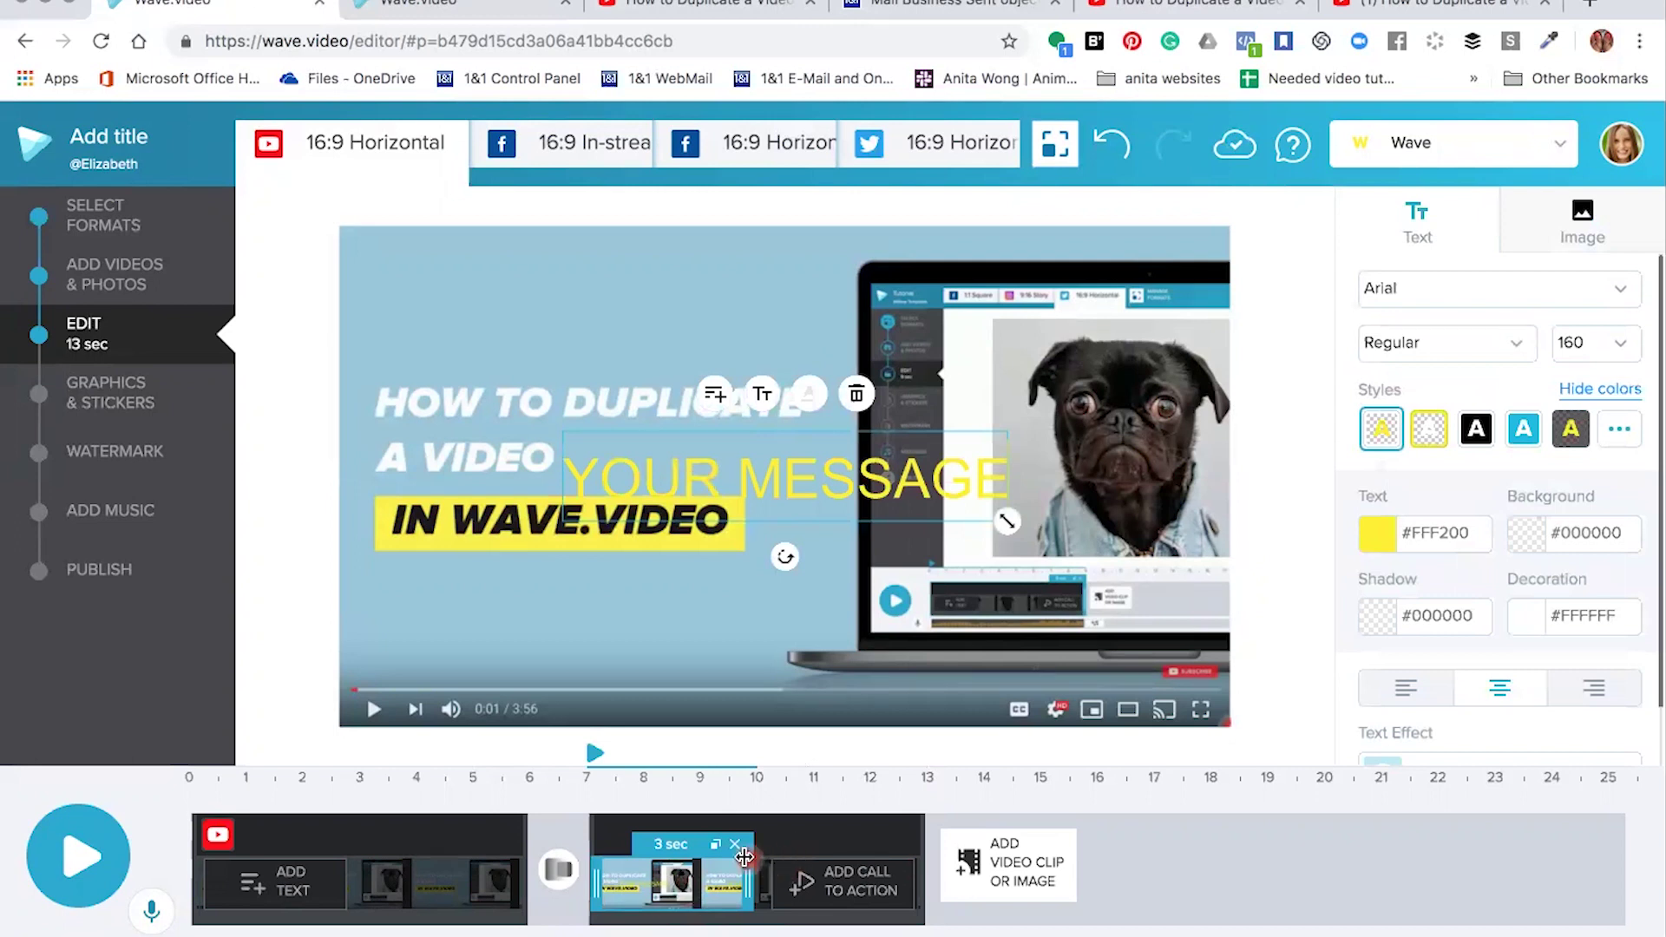
{"action": "left_click", "coordinate": [736, 846]}
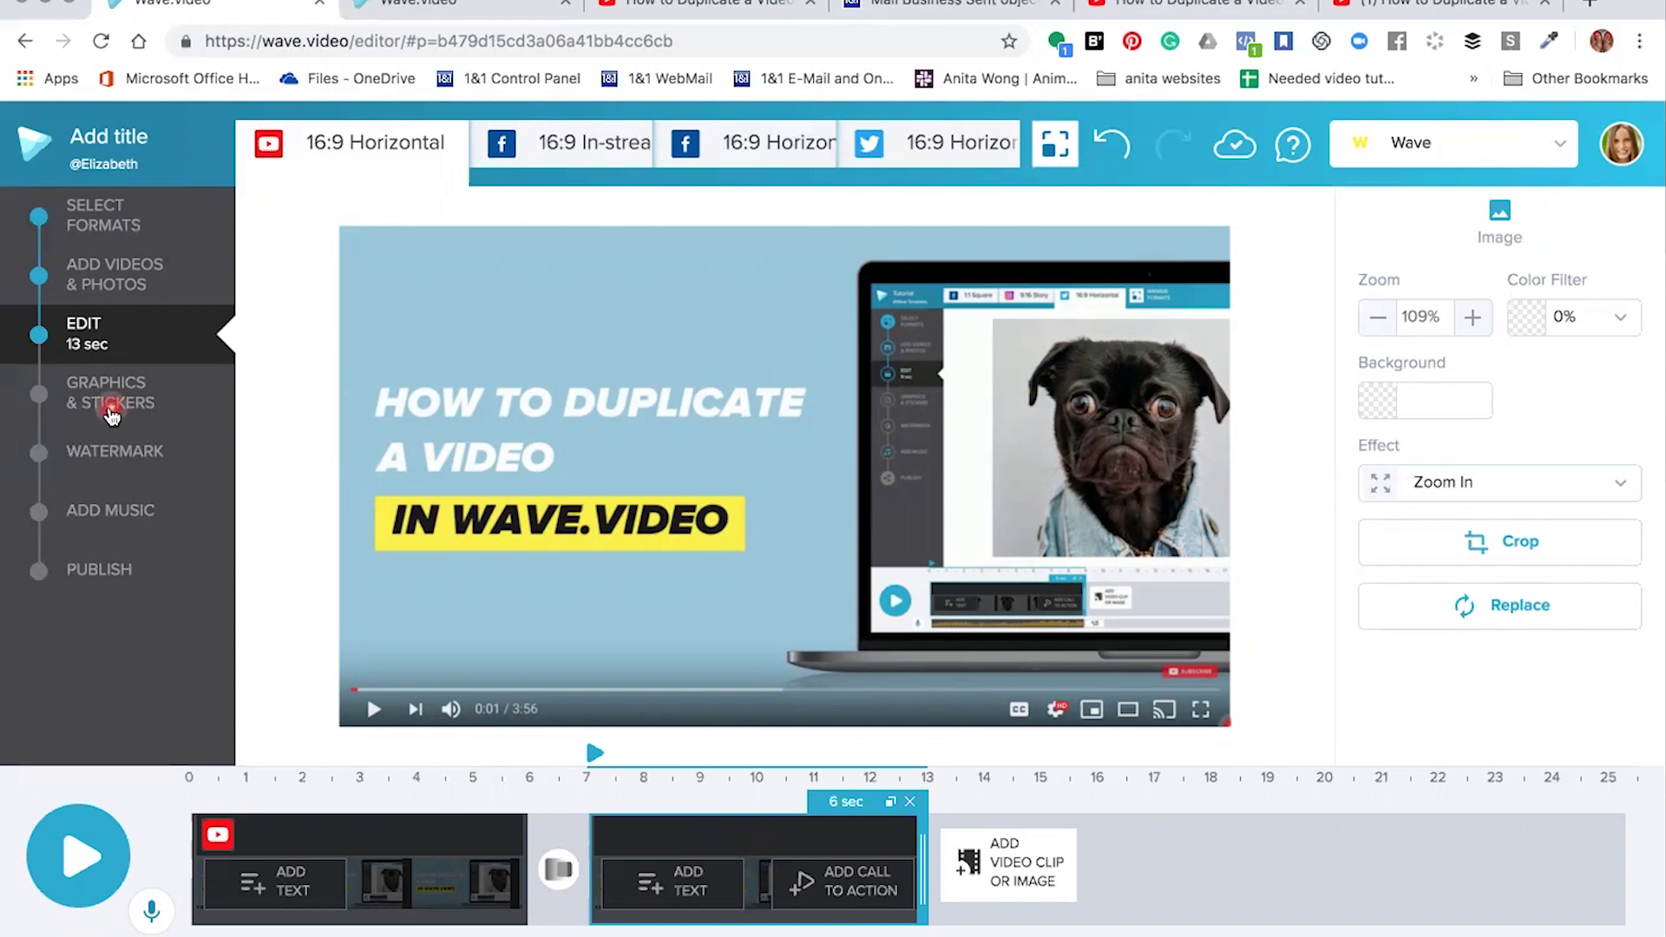
Add the YouTube play-button sticker, enlarge it, and centre it on the screenshot clip.
{"action": "left_click", "coordinate": [113, 408]}
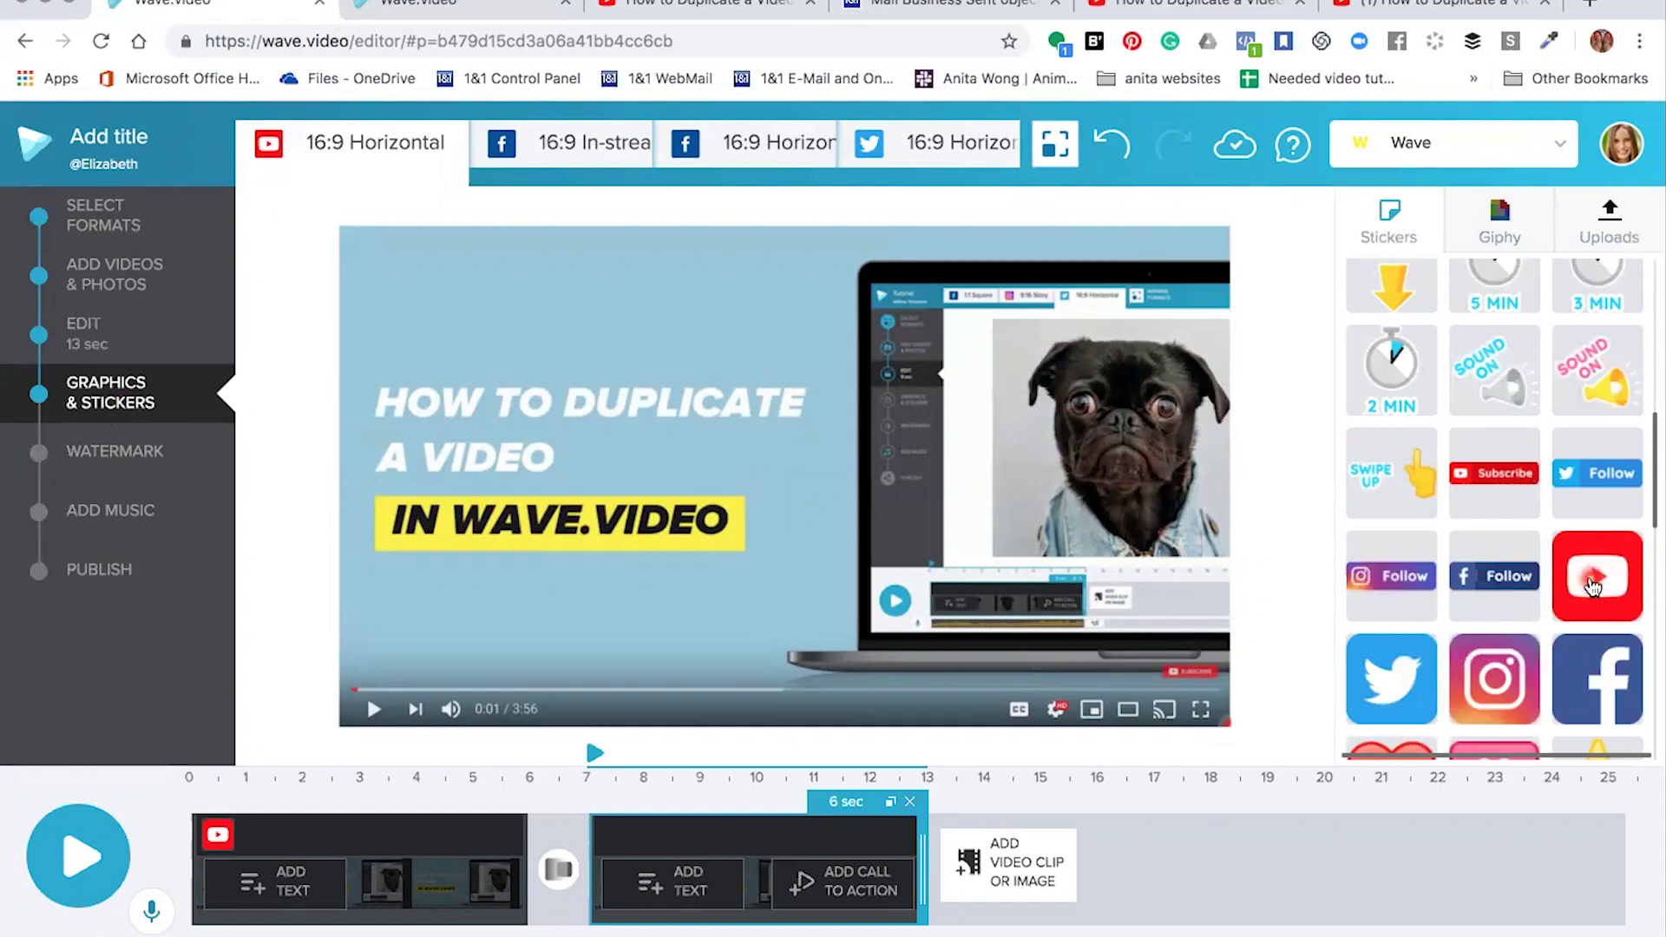
{"action": "left_click", "coordinate": [1593, 587]}
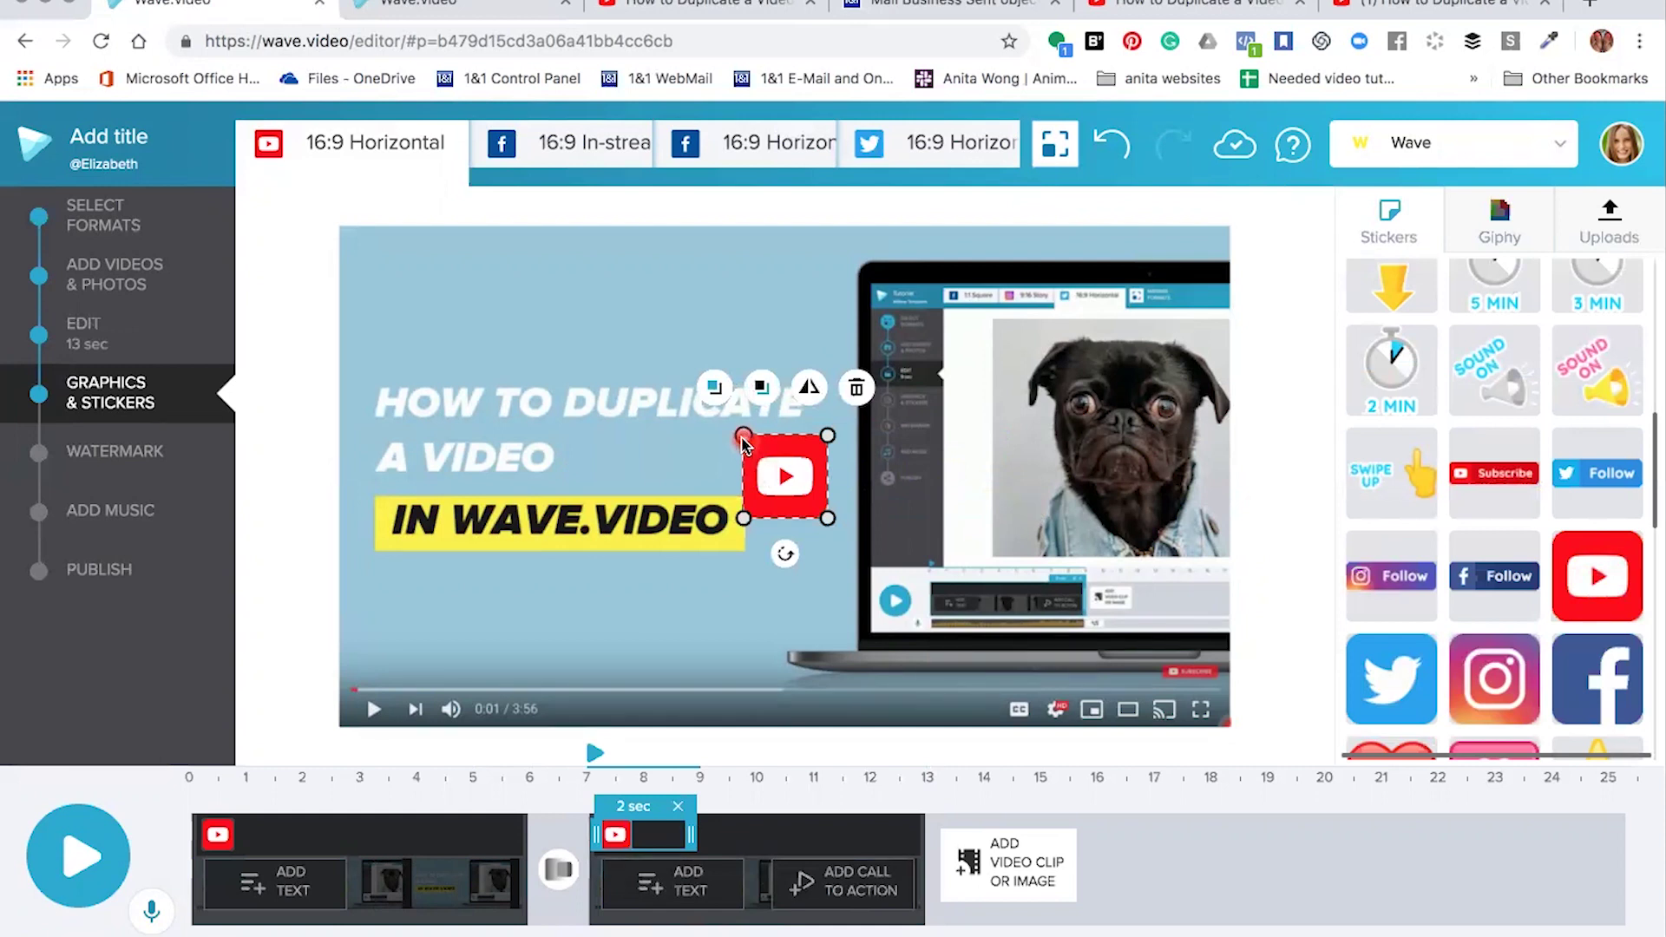
{"action": "left_click_drag", "start_coordinate": [743, 436], "coordinate": [707, 398]}
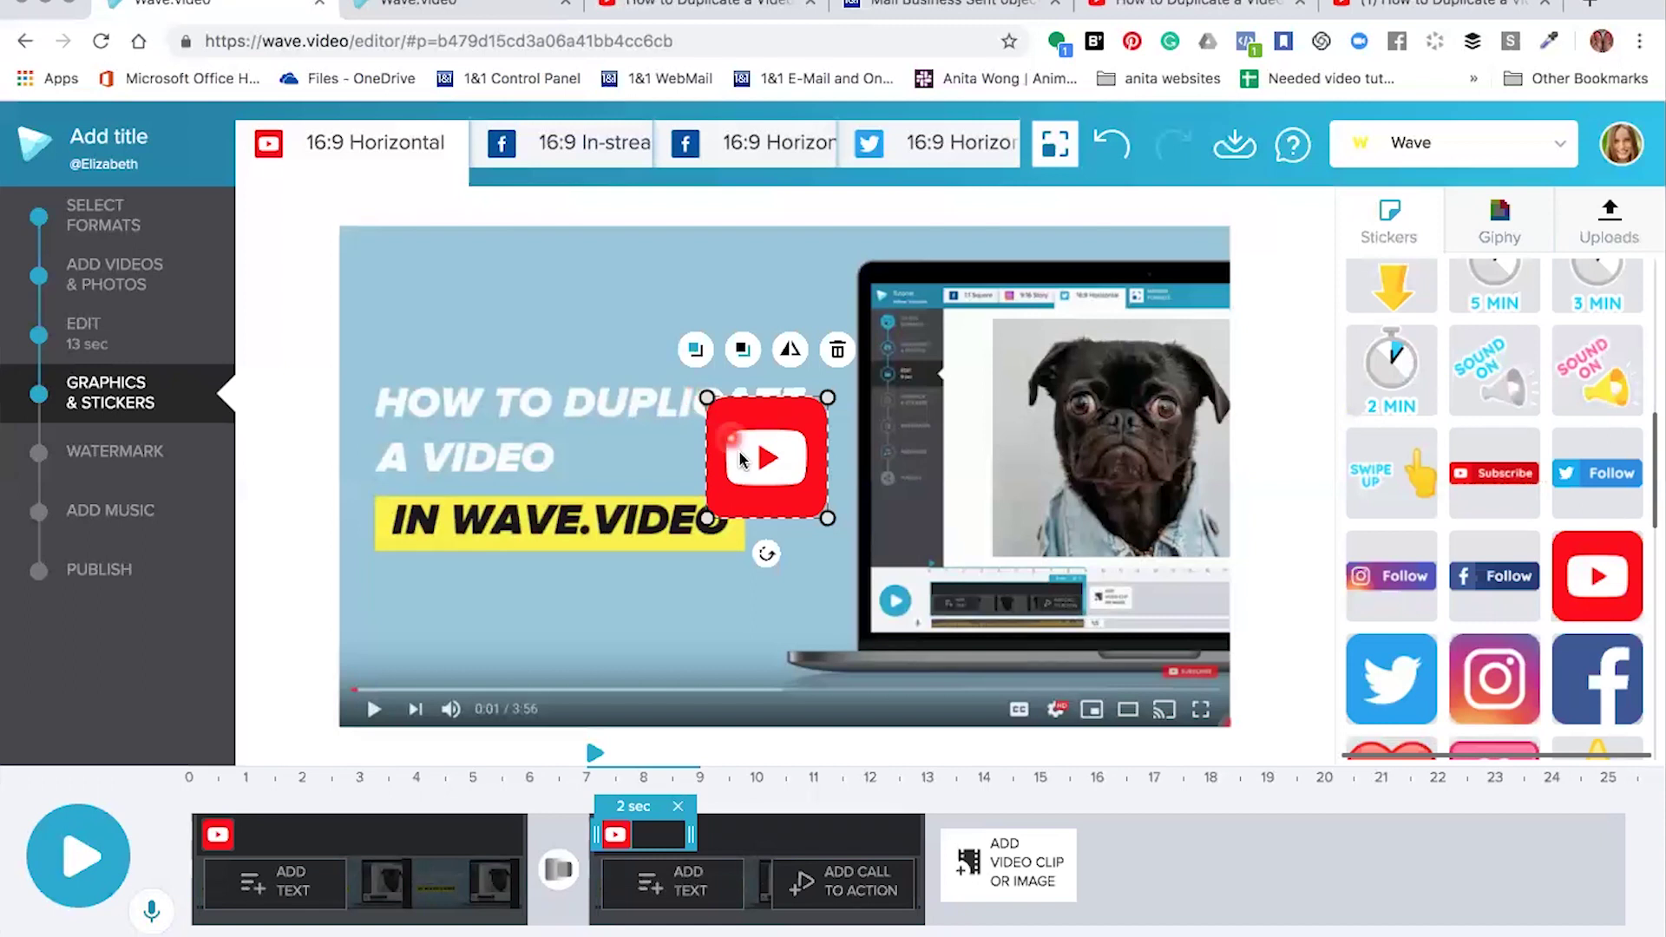
{"action": "left_click_drag", "start_coordinate": [741, 457], "coordinate": [763, 467]}
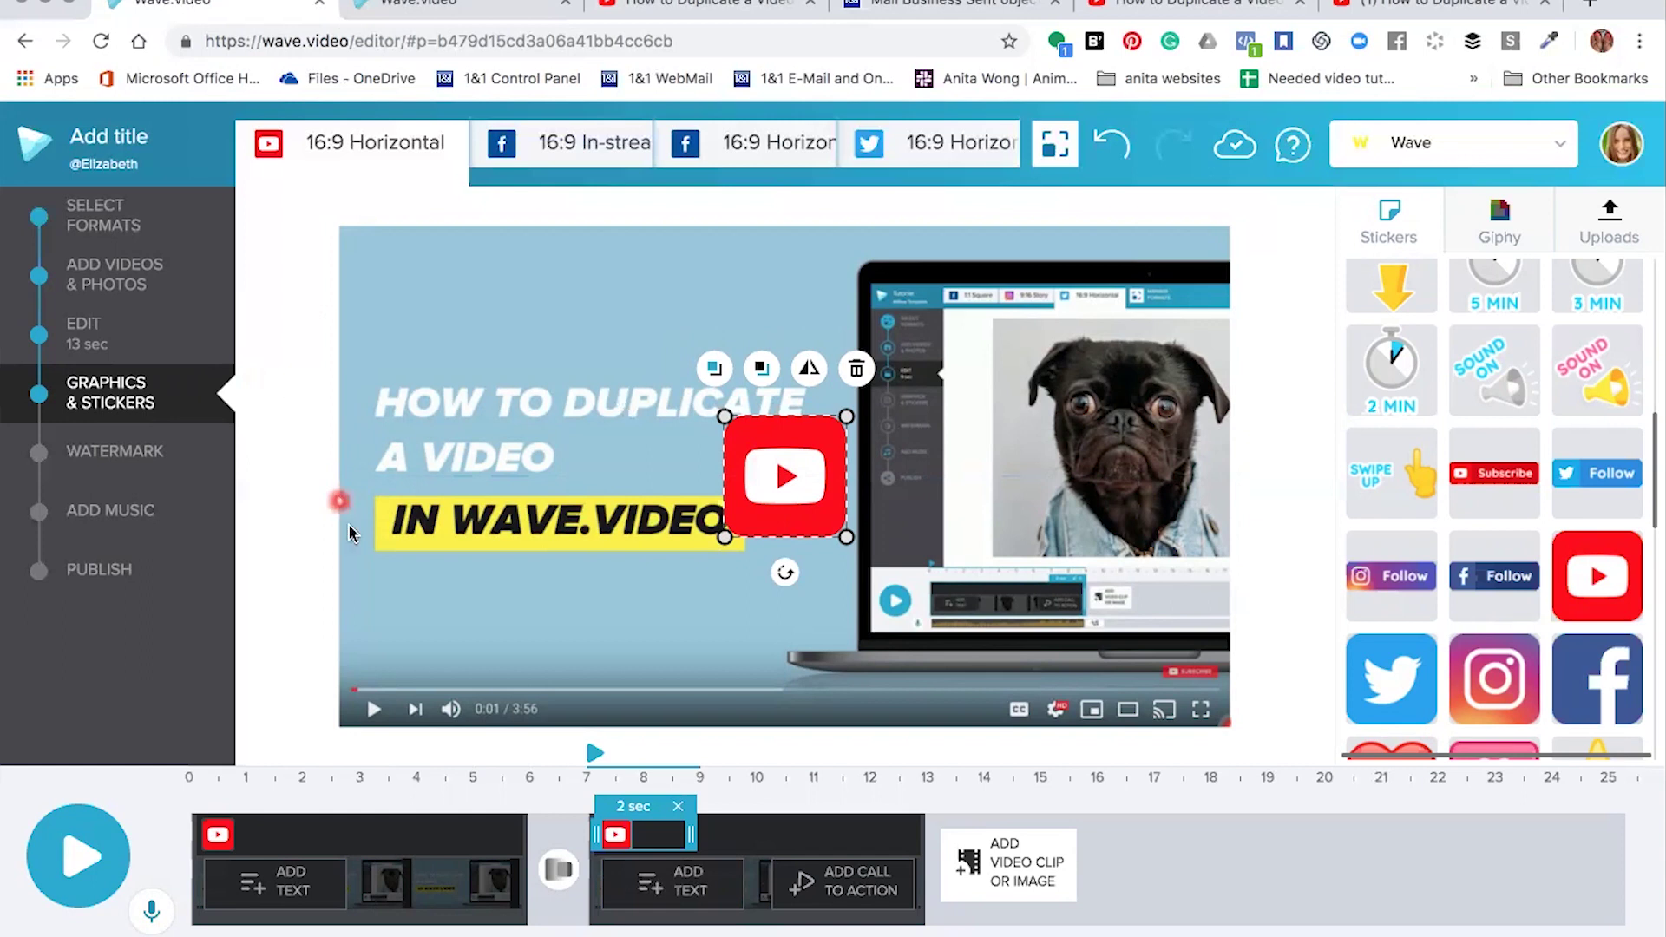
{"action": "left_click", "coordinate": [356, 558]}
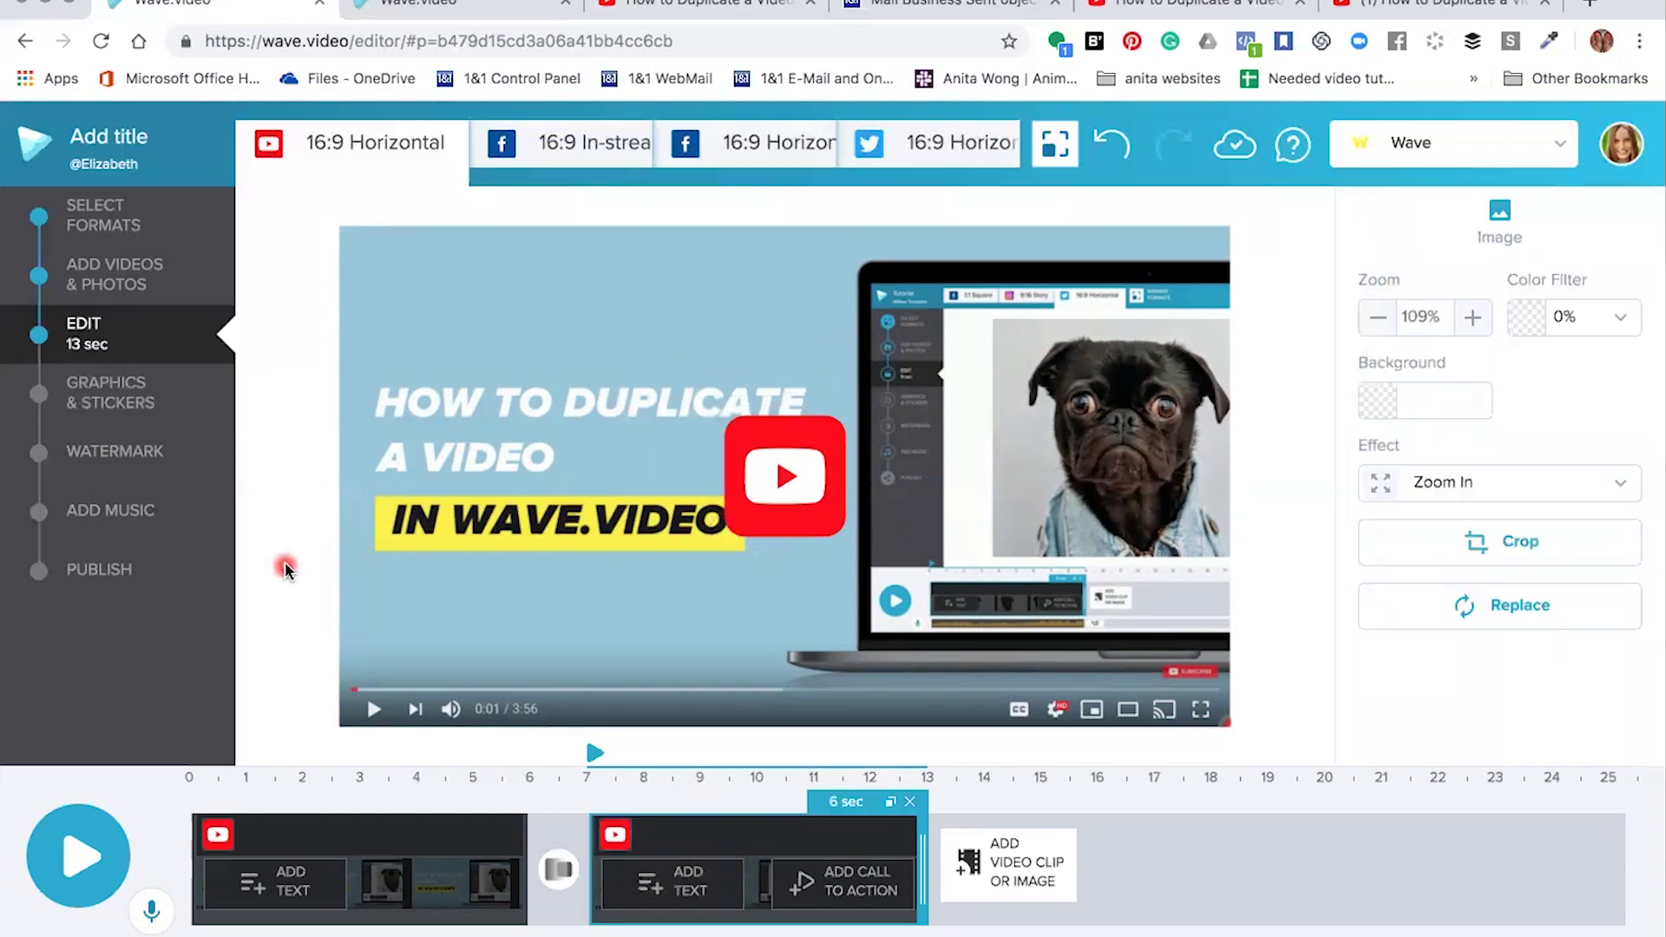
Start a region screenshot with Cmd+Shift+4, then cancel it with Escape.
{"action": "key", "text": "super+shift+4"}
{"action": "key", "text": "Escape"}
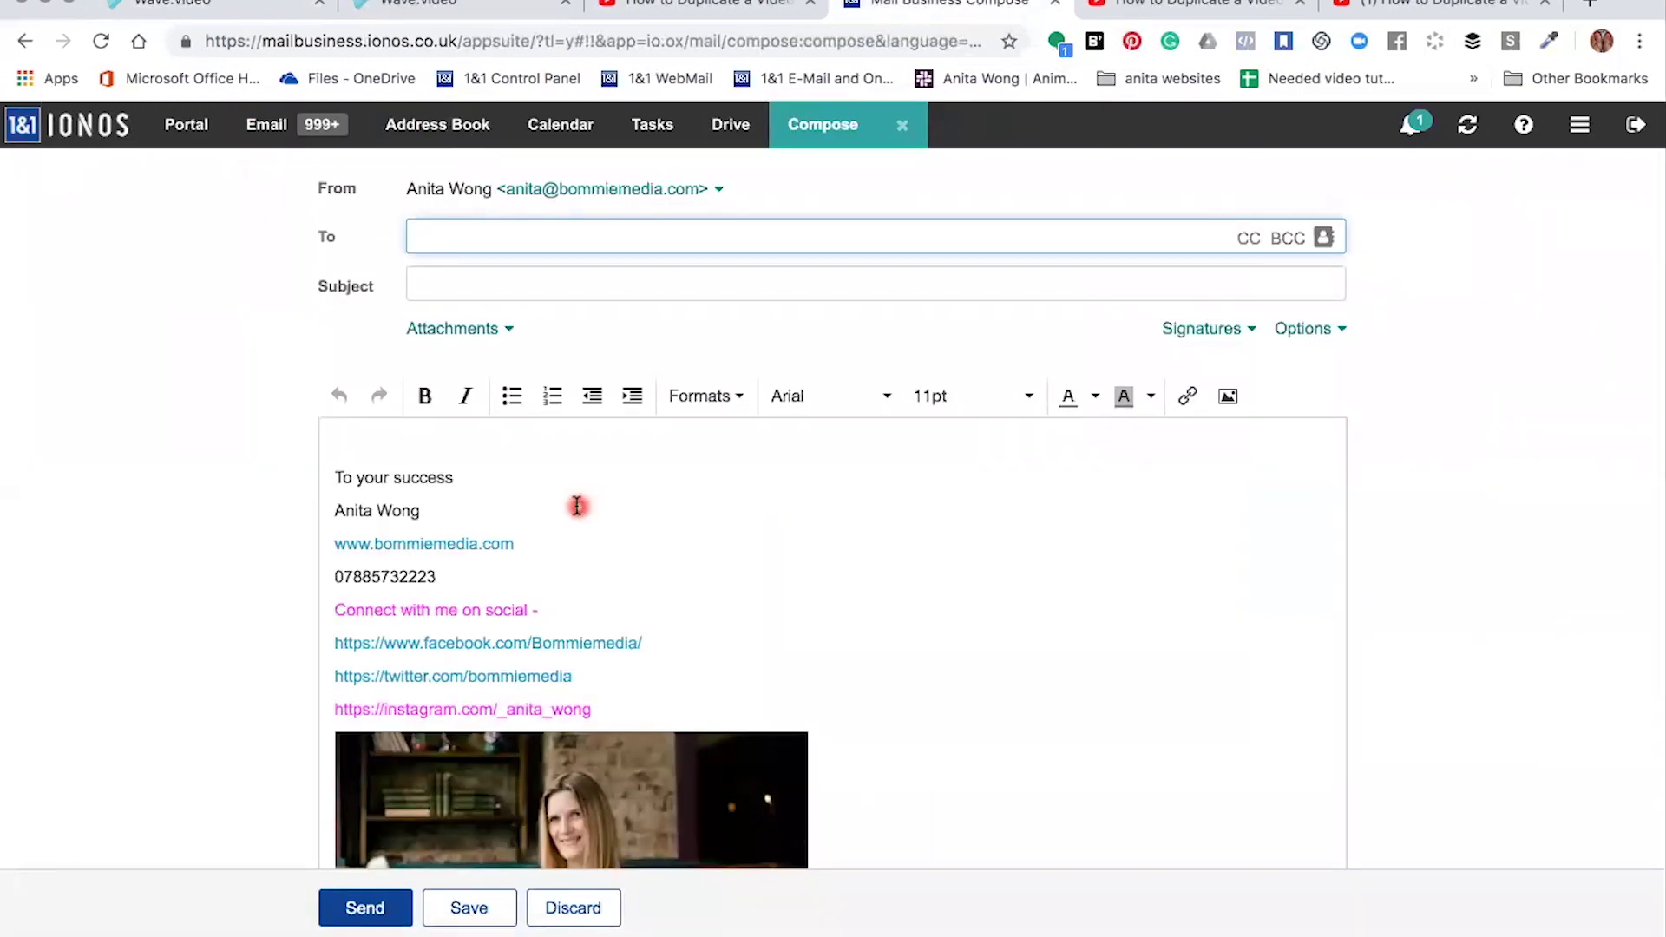
Add empty lines at the top of the message body, above the signature.
{"action": "left_click", "coordinate": [475, 440]}
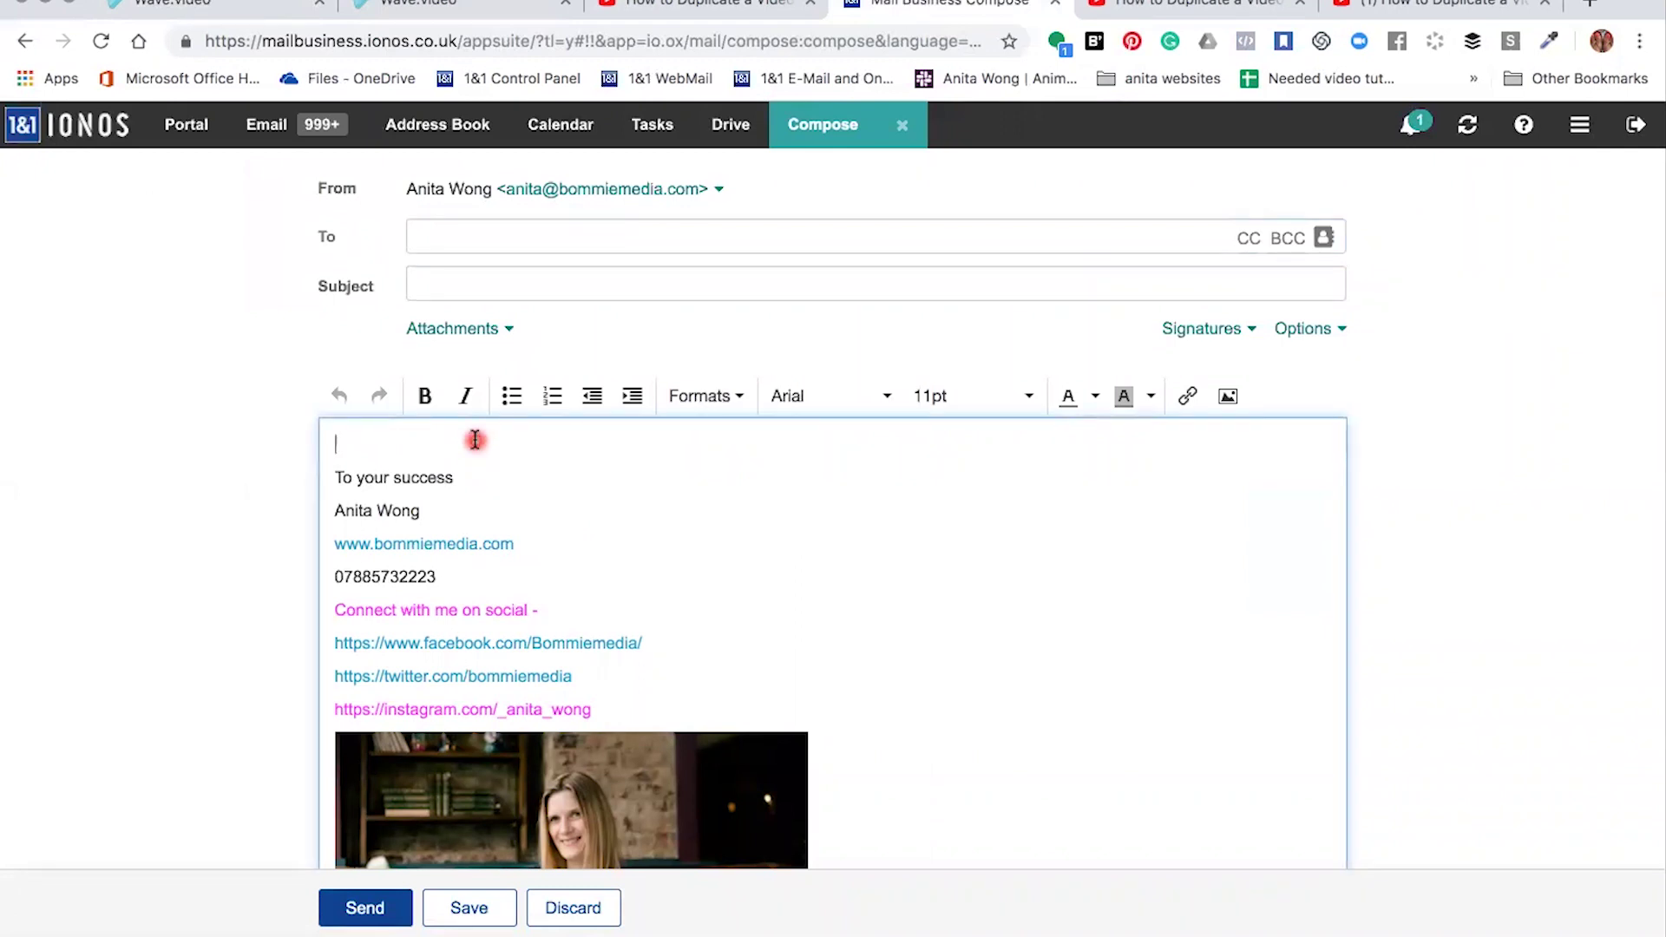
{"action": "key", "text": "Return"}
{"action": "key", "text": "Return"}
{"action": "key", "text": "Return"}
{"action": "key", "text": "Return"}
Insert Screen Shot 2019-05-07 at 13.52.01 from the Desktop at the first empty line.
{"action": "left_click", "coordinate": [438, 449]}
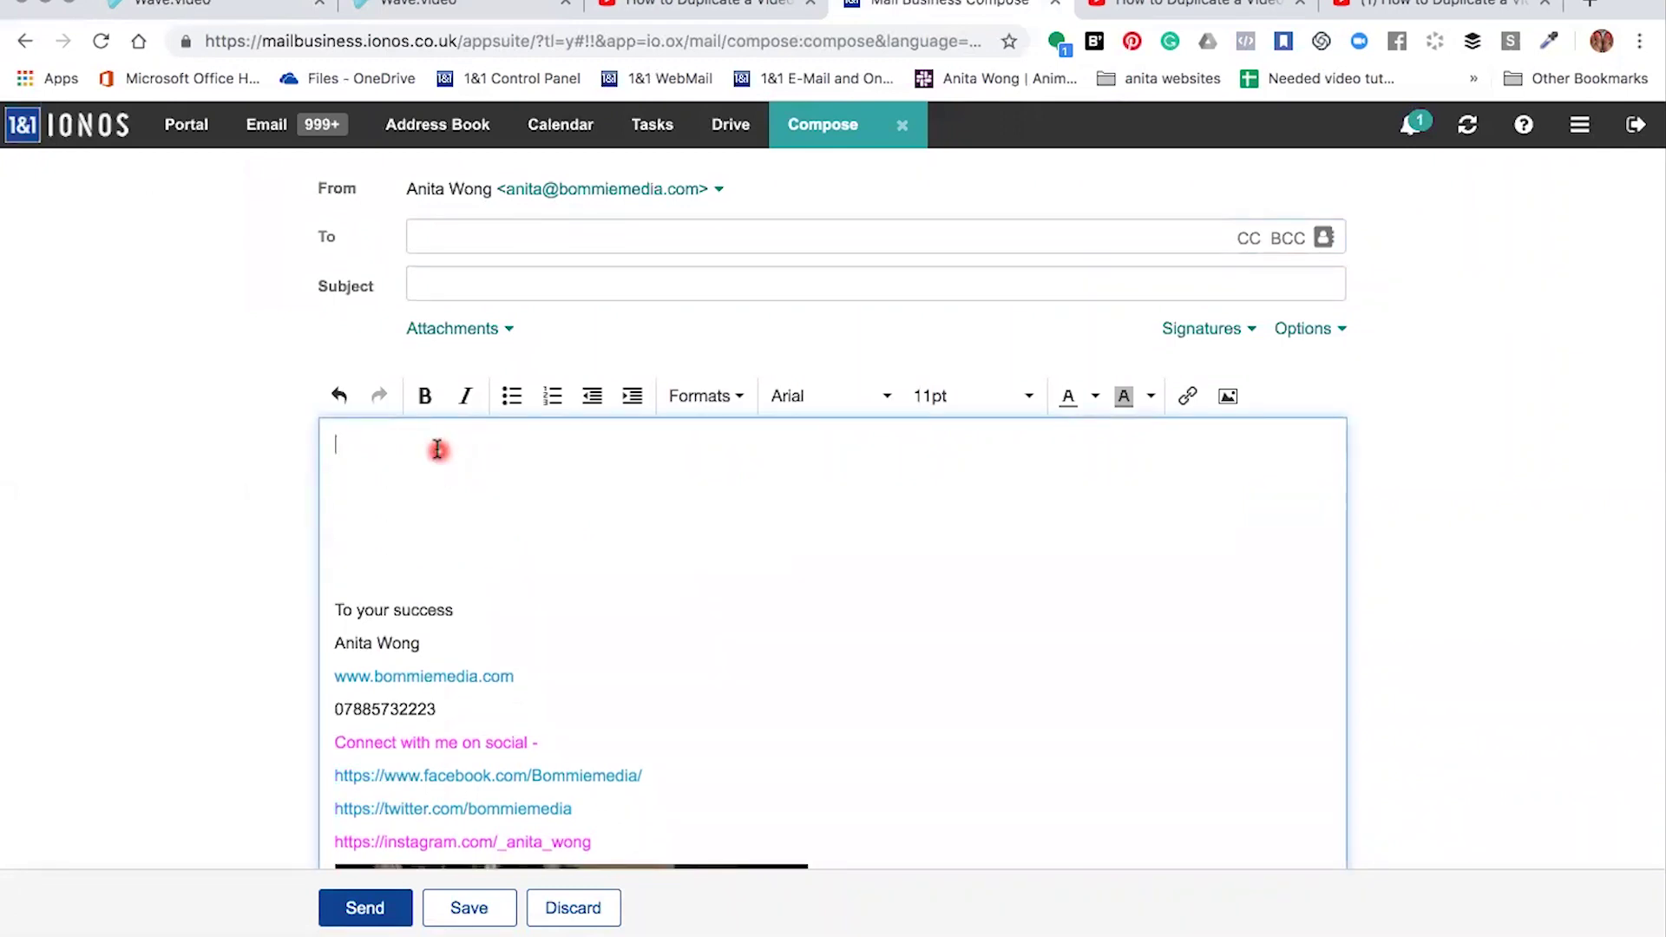
{"action": "left_click", "coordinate": [1234, 401]}
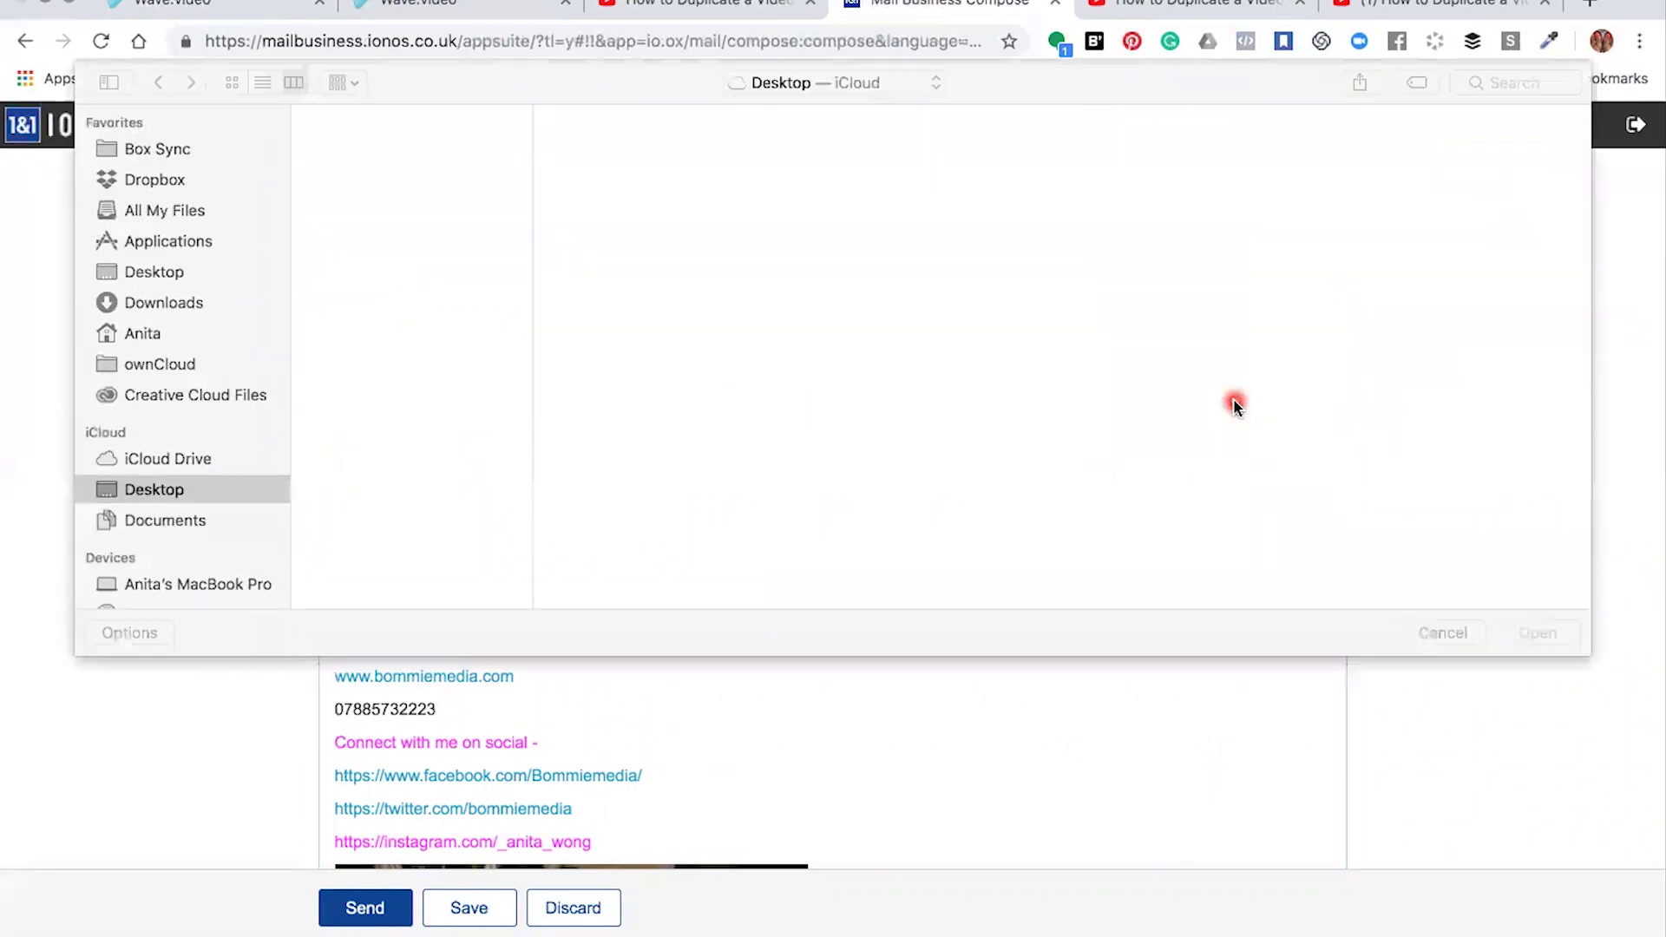
{"action": "left_click", "coordinate": [460, 316]}
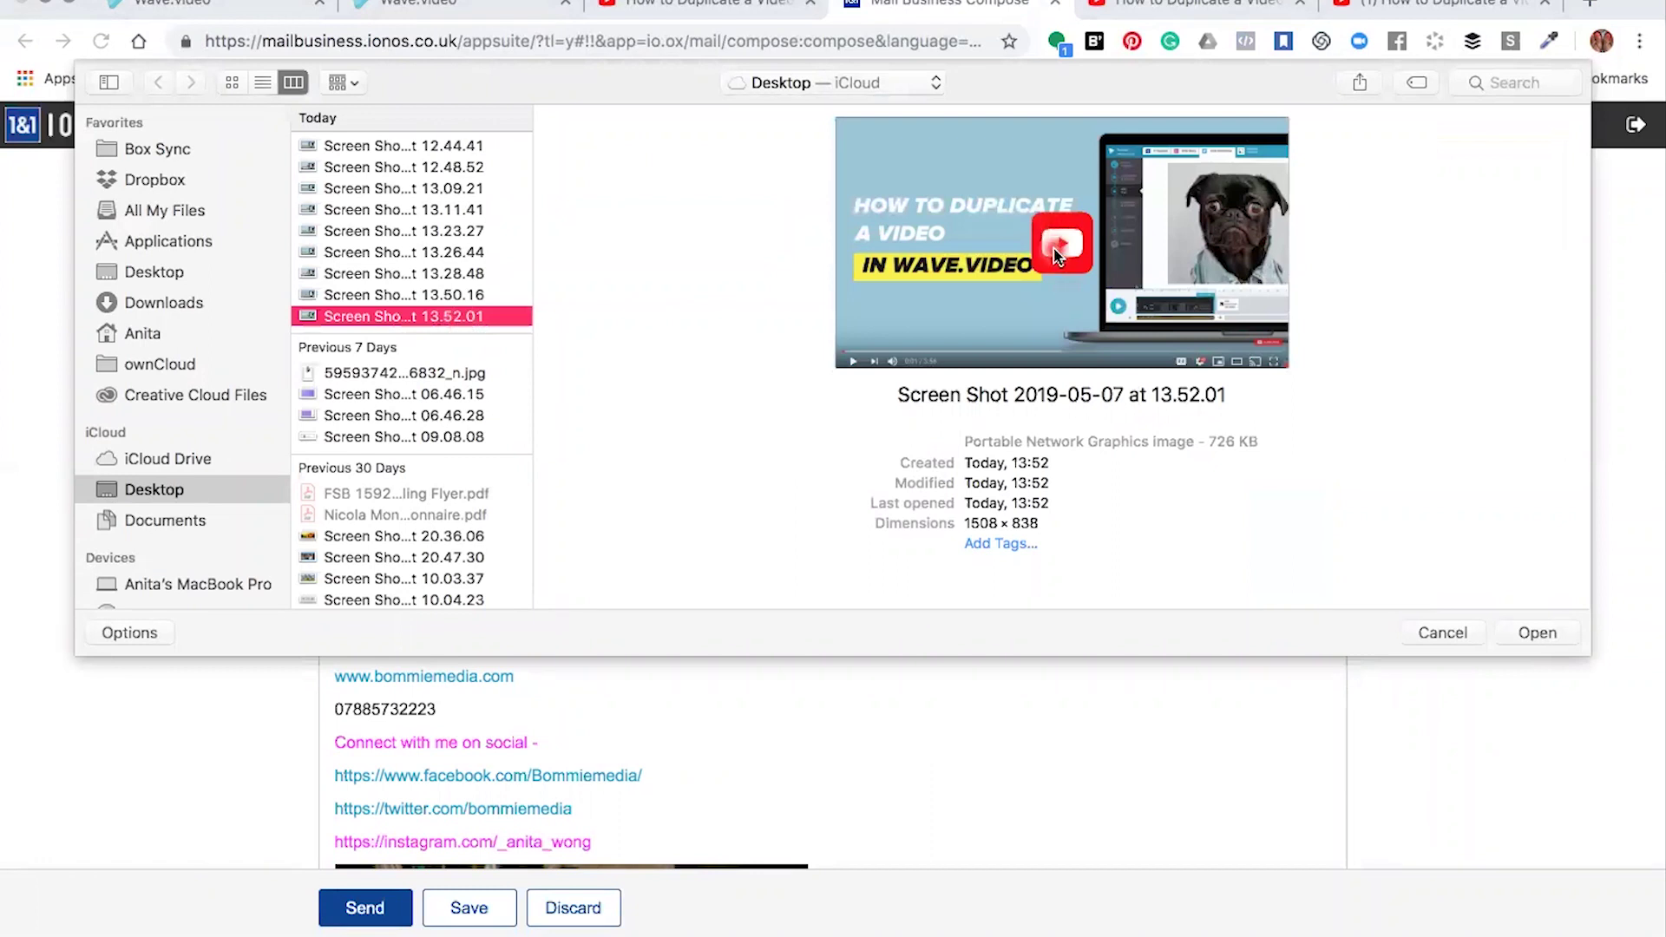
{"action": "left_click", "coordinate": [1528, 634]}
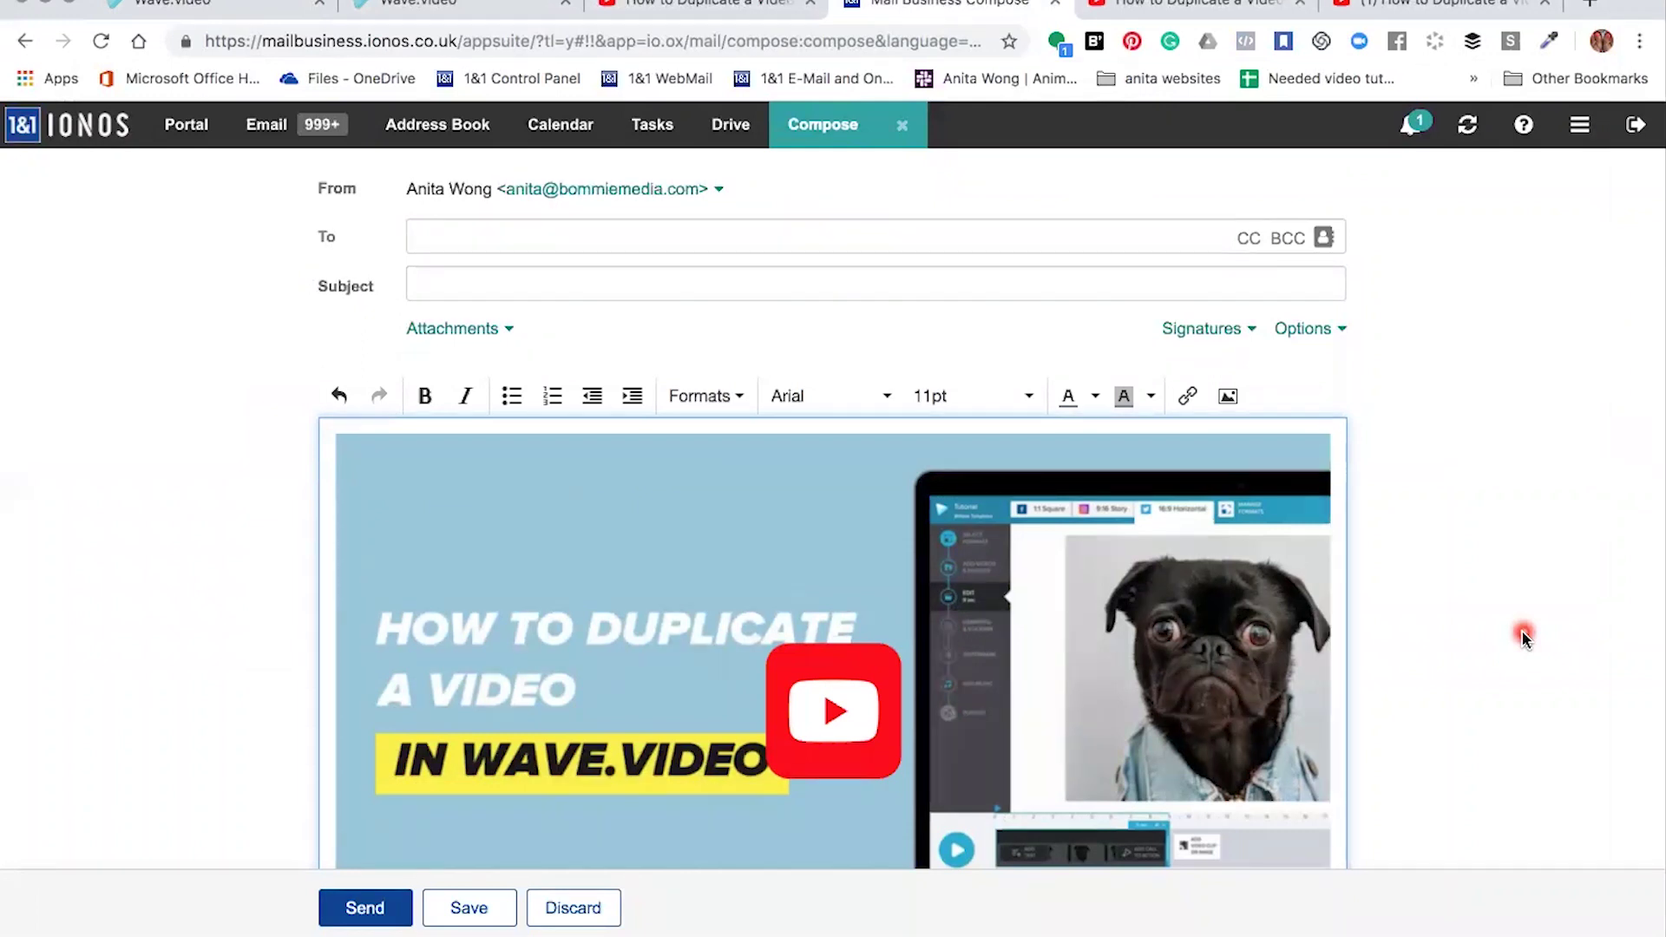
Shrink the thumbnail to about half width, open its link dialog, and bring up the YouTube page.
{"action": "left_click", "coordinate": [608, 532]}
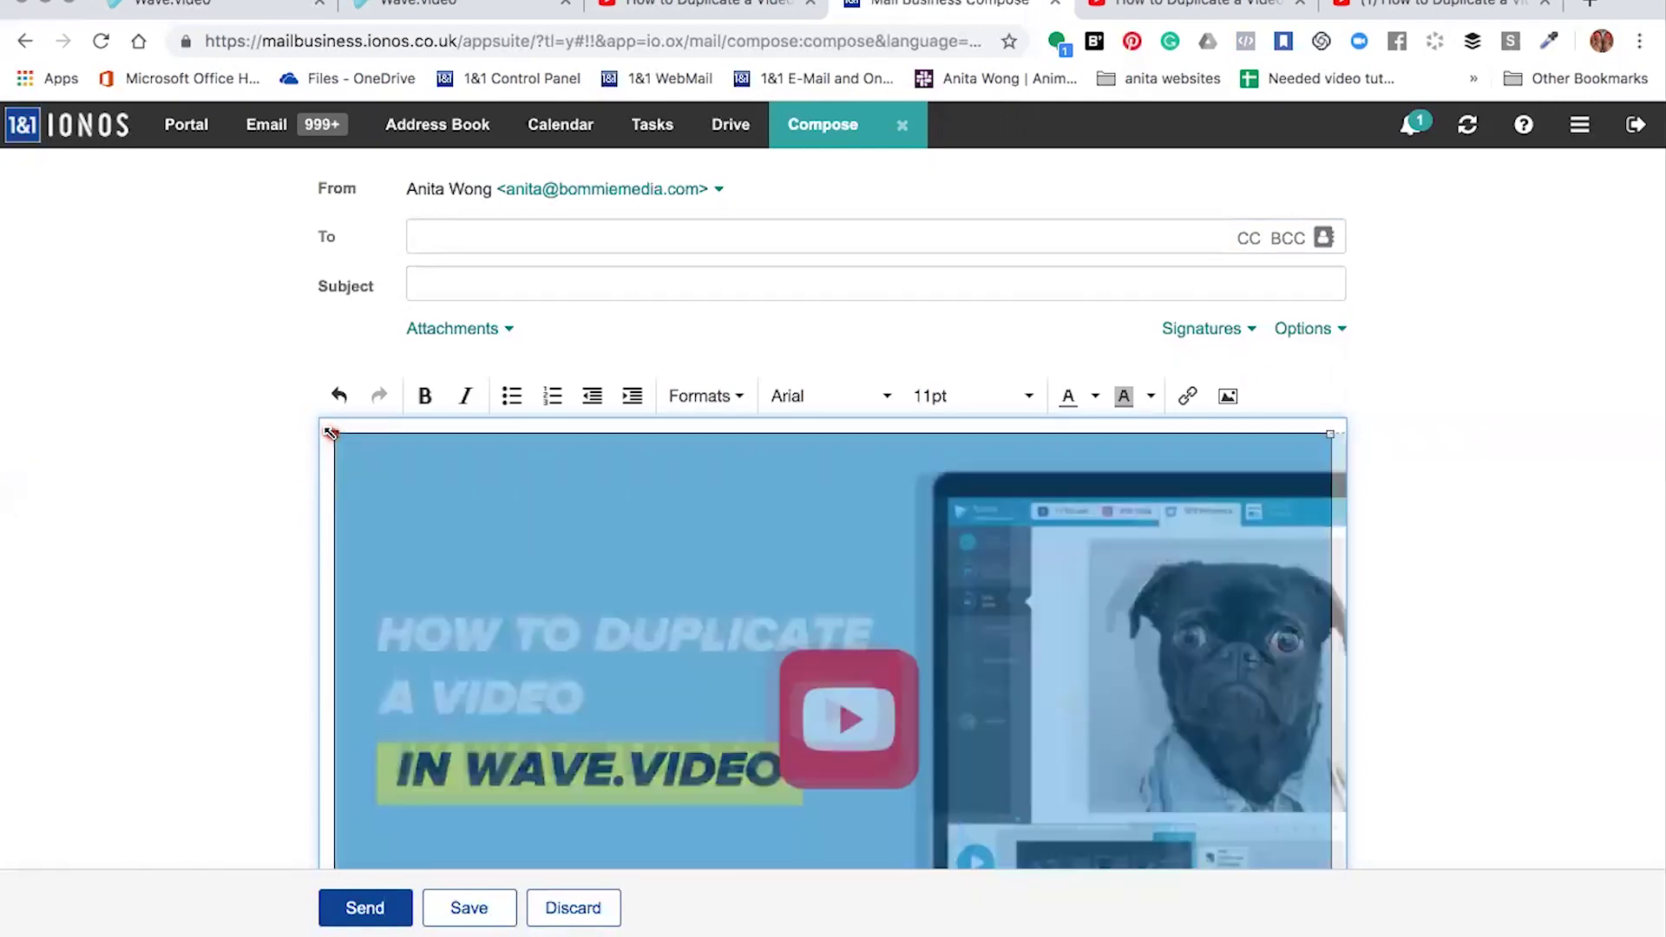
{"action": "left_click_drag", "start_coordinate": [332, 435], "coordinate": [764, 670]}
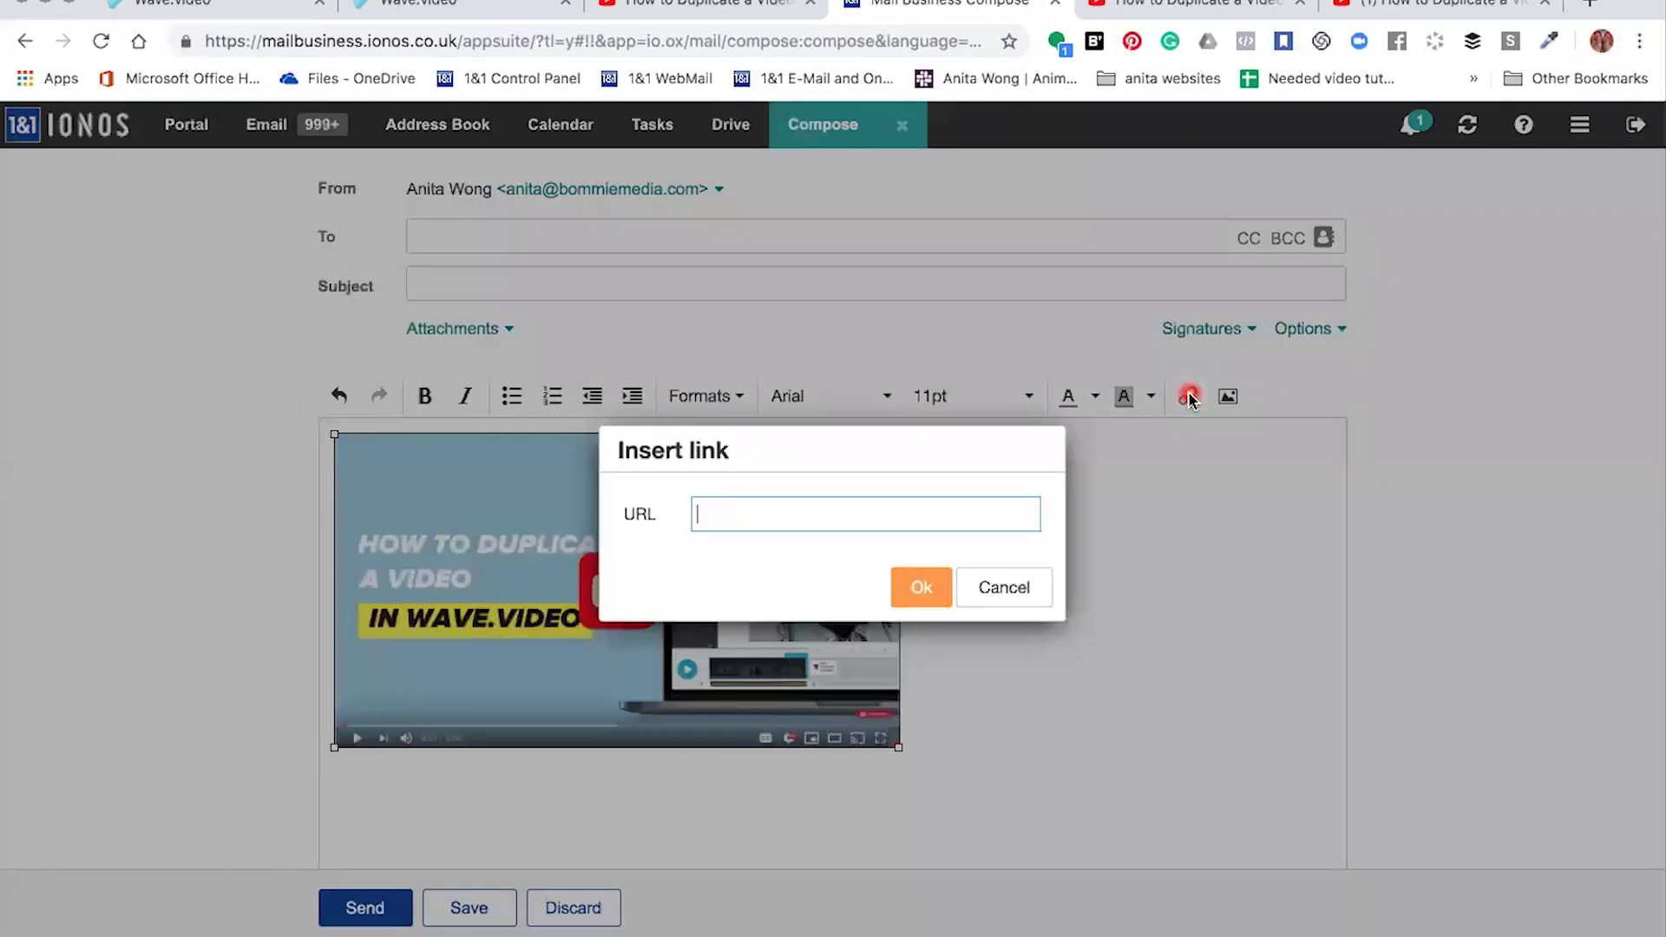
{"action": "left_click", "coordinate": [1189, 400]}
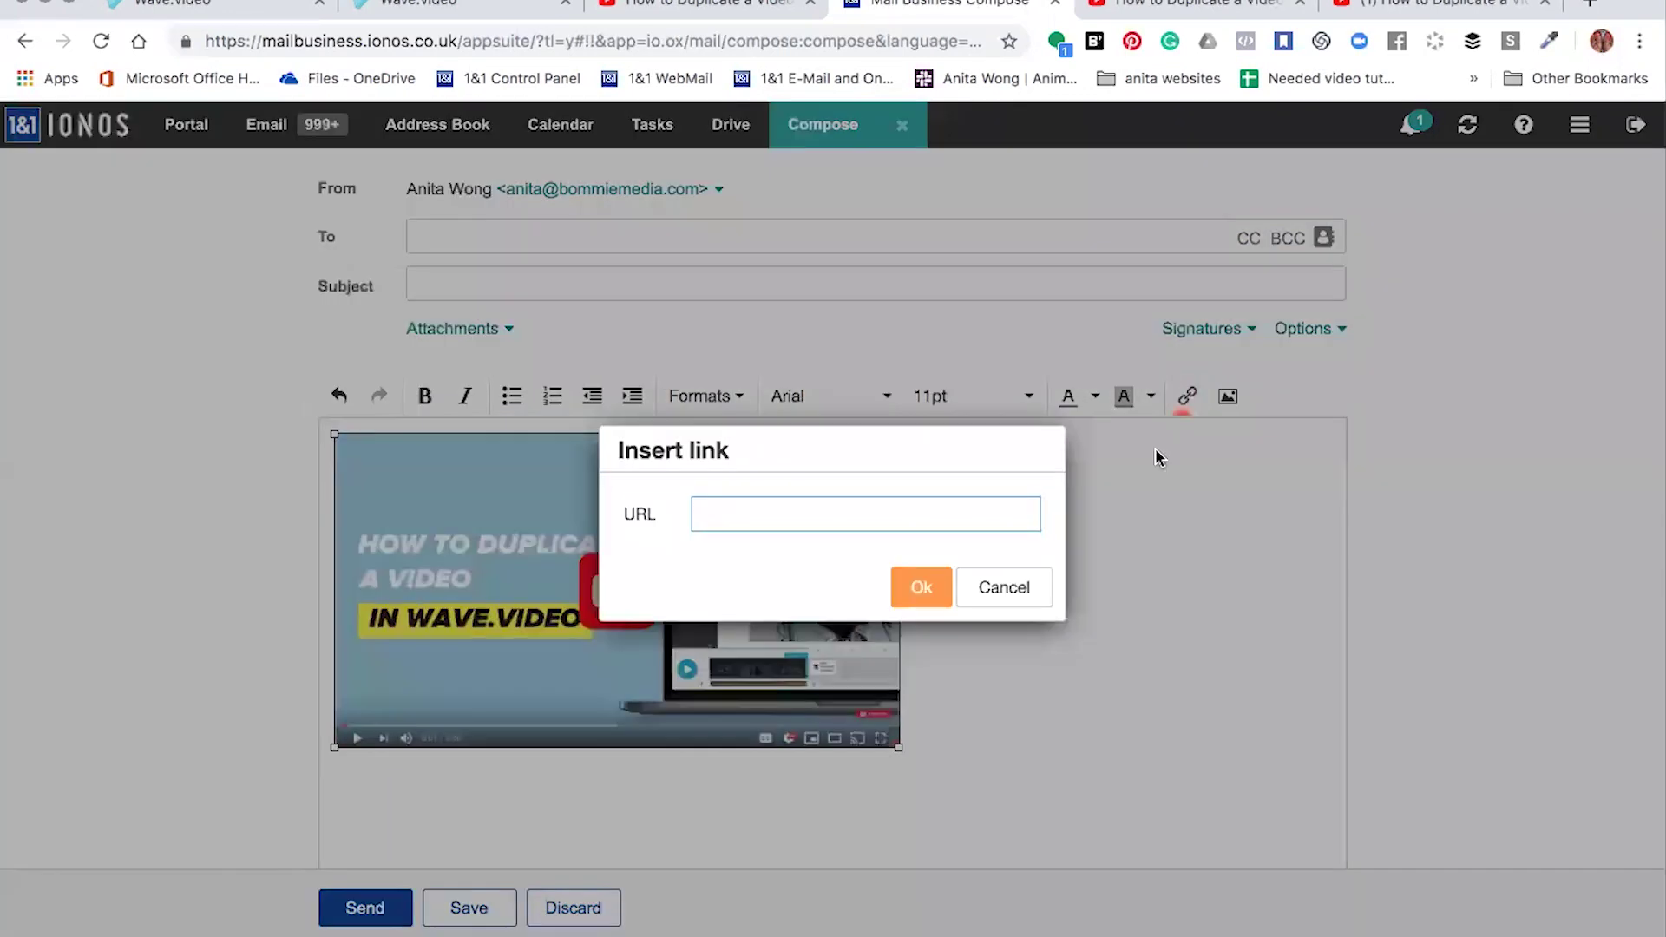
{"action": "left_click", "coordinate": [846, 522]}
{"action": "left_click", "coordinate": [703, 3]}
{"action": "scroll", "coordinate": [944, 733], "scroll_direction": "down", "scroll_amount": 2}
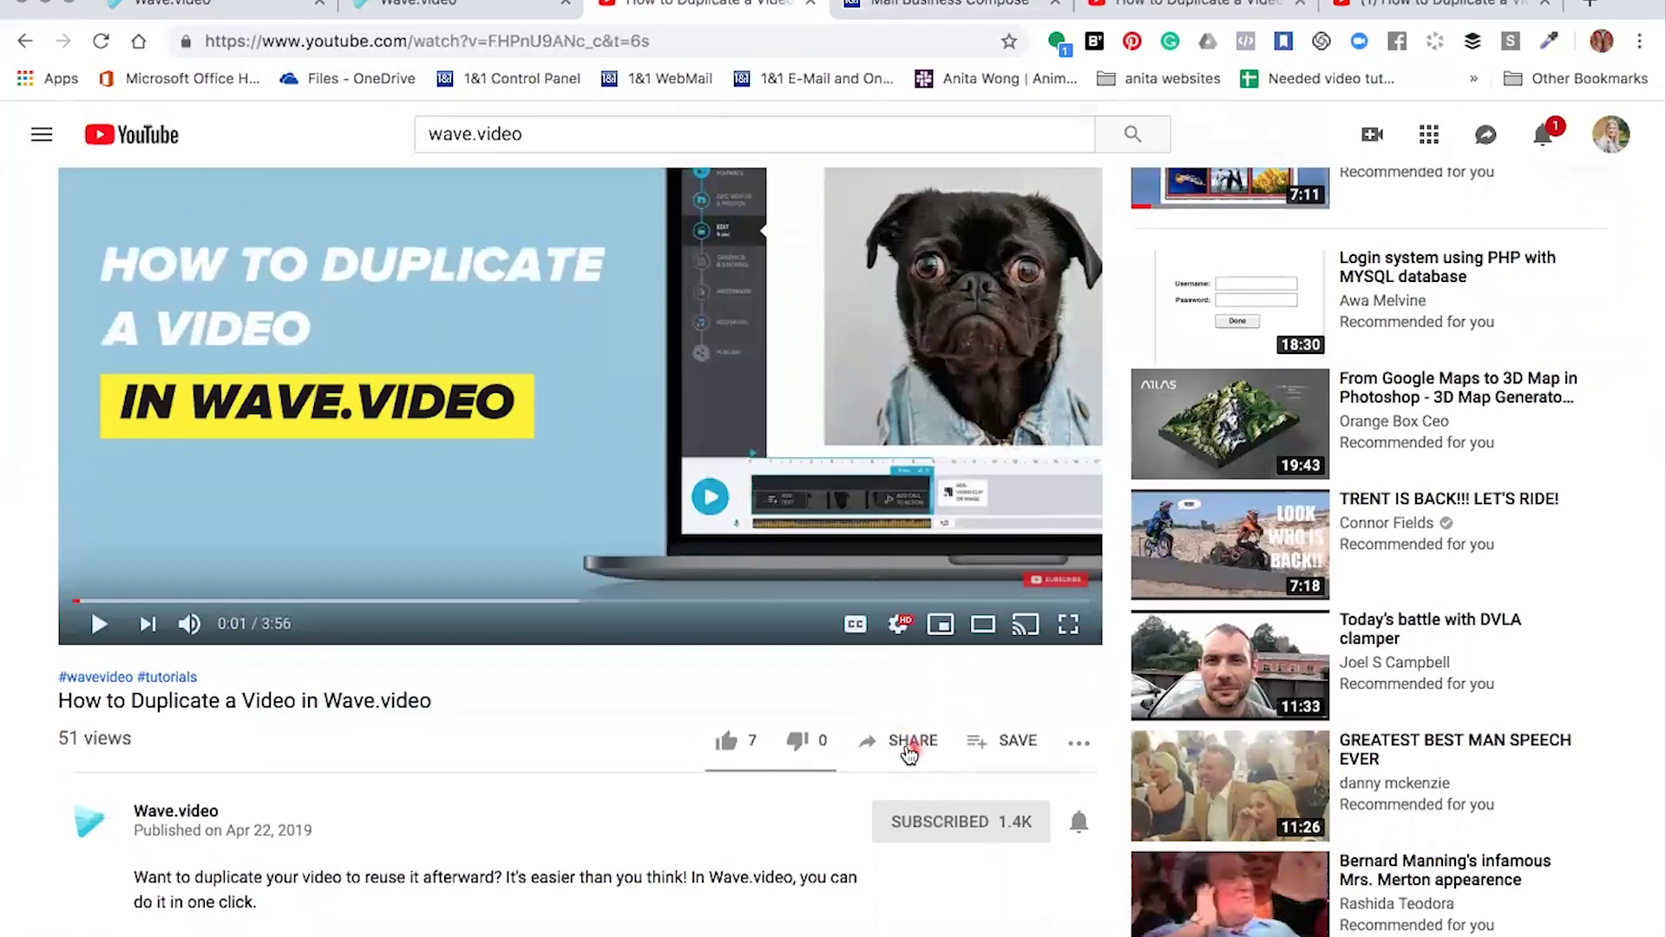
{"action": "left_click", "coordinate": [907, 746]}
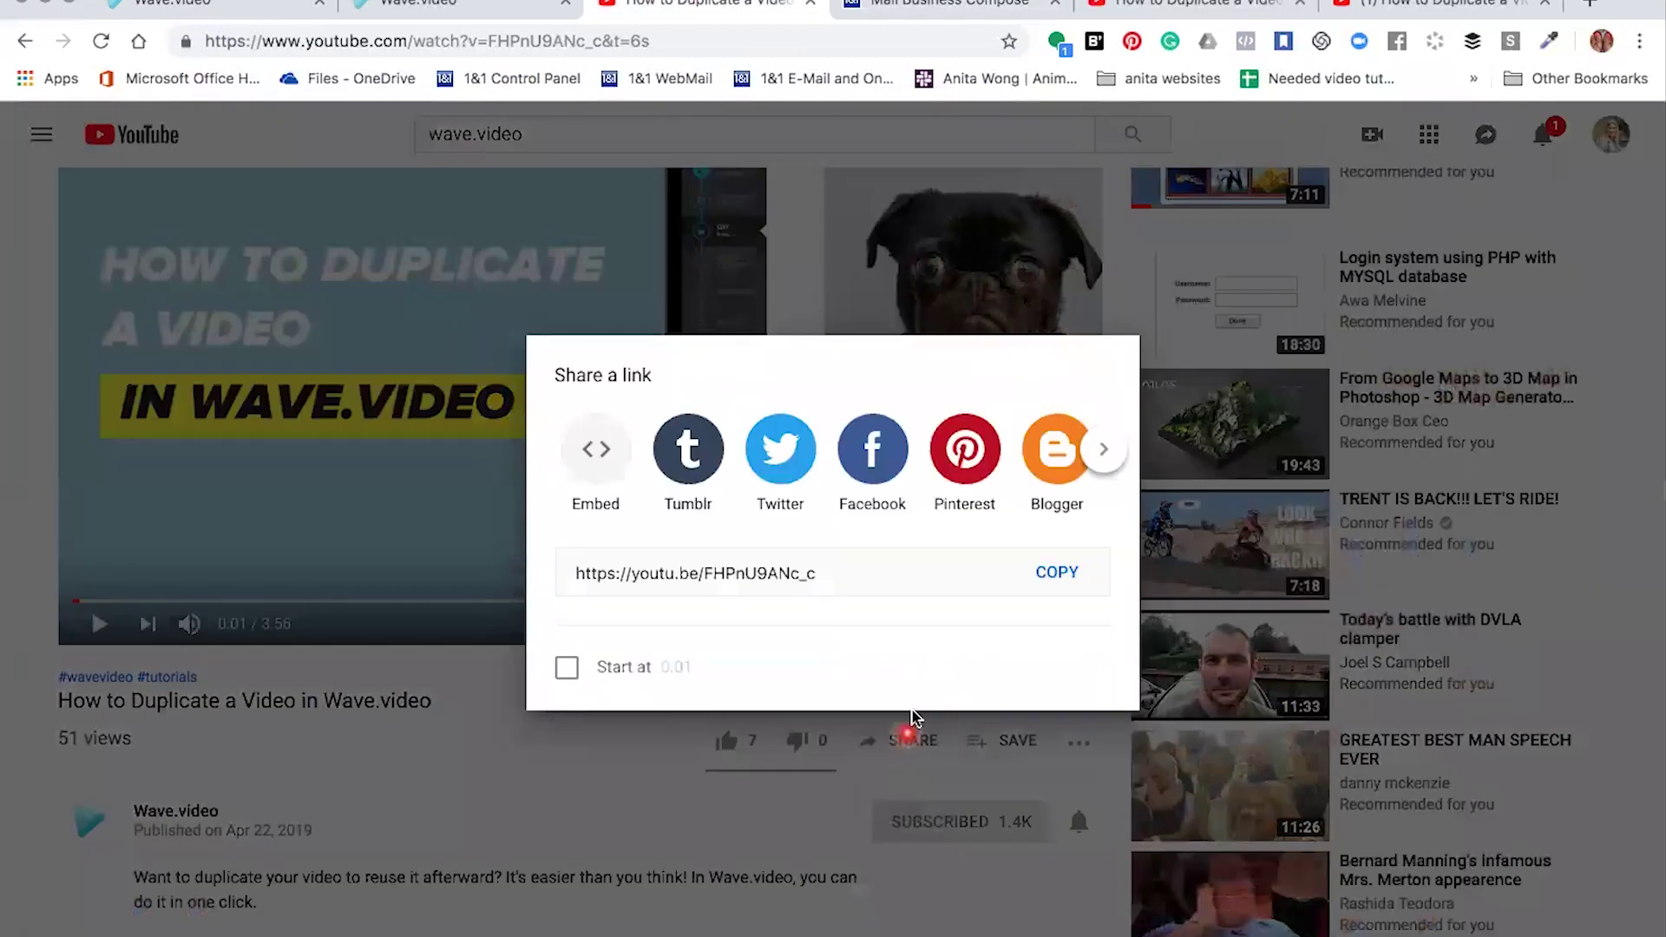
{"action": "left_click", "coordinate": [575, 576]}
{"action": "left_click", "coordinate": [1072, 574]}
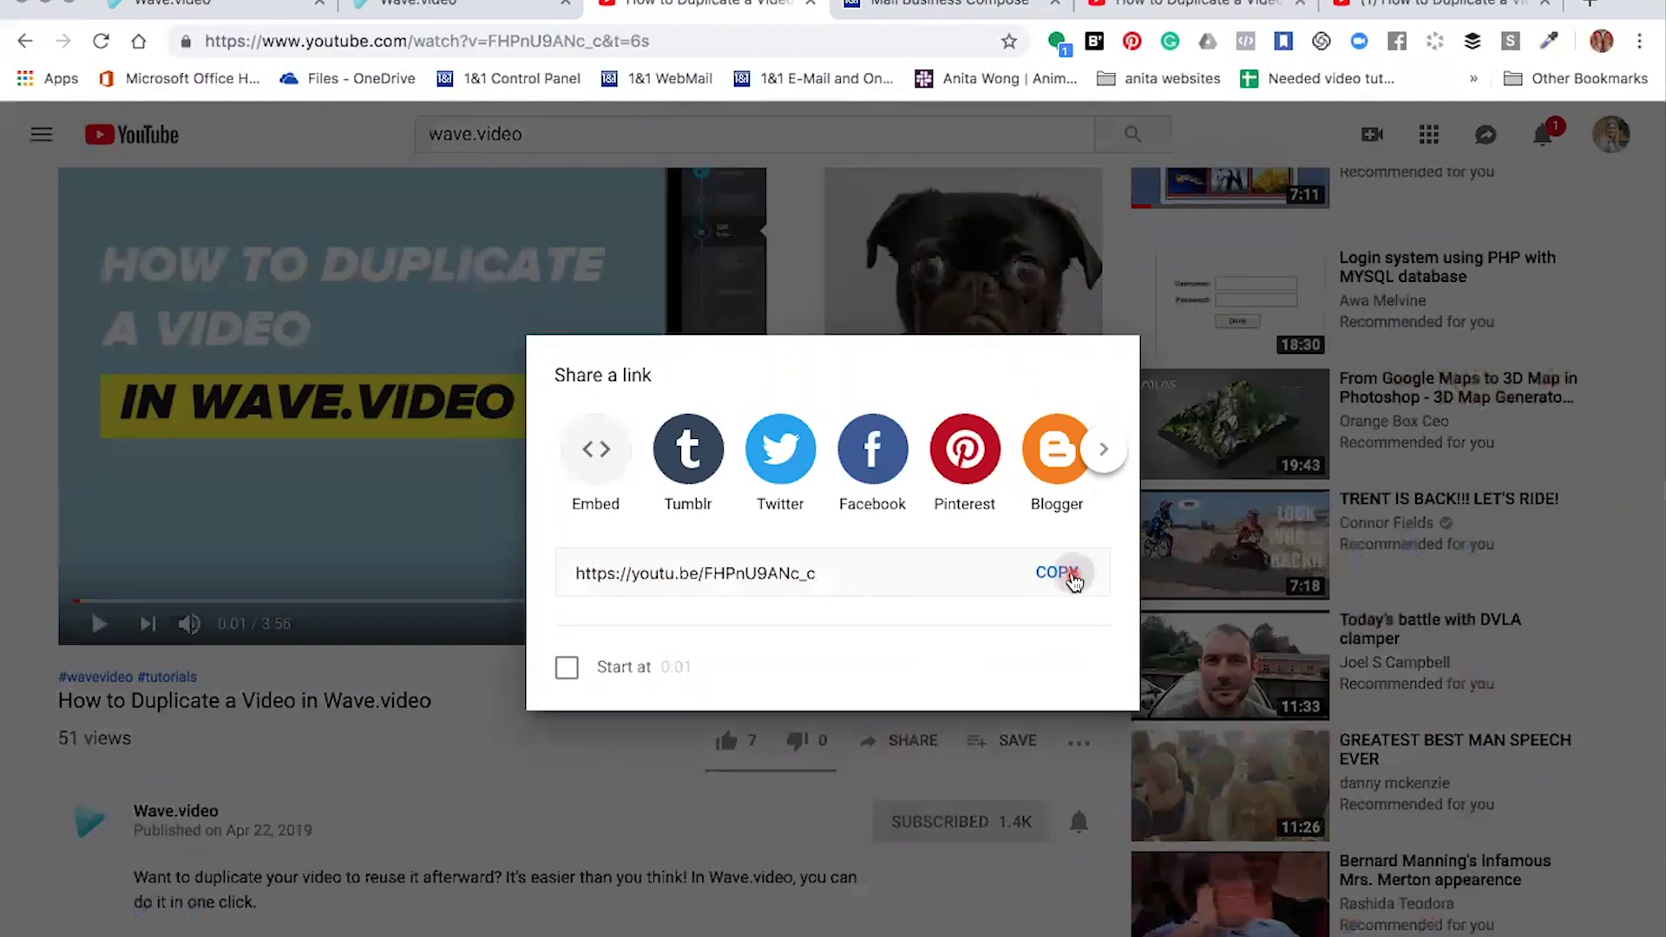
{"action": "left_click", "coordinate": [940, 4]}
{"action": "left_click", "coordinate": [778, 517]}
{"action": "key", "text": "super+v"}
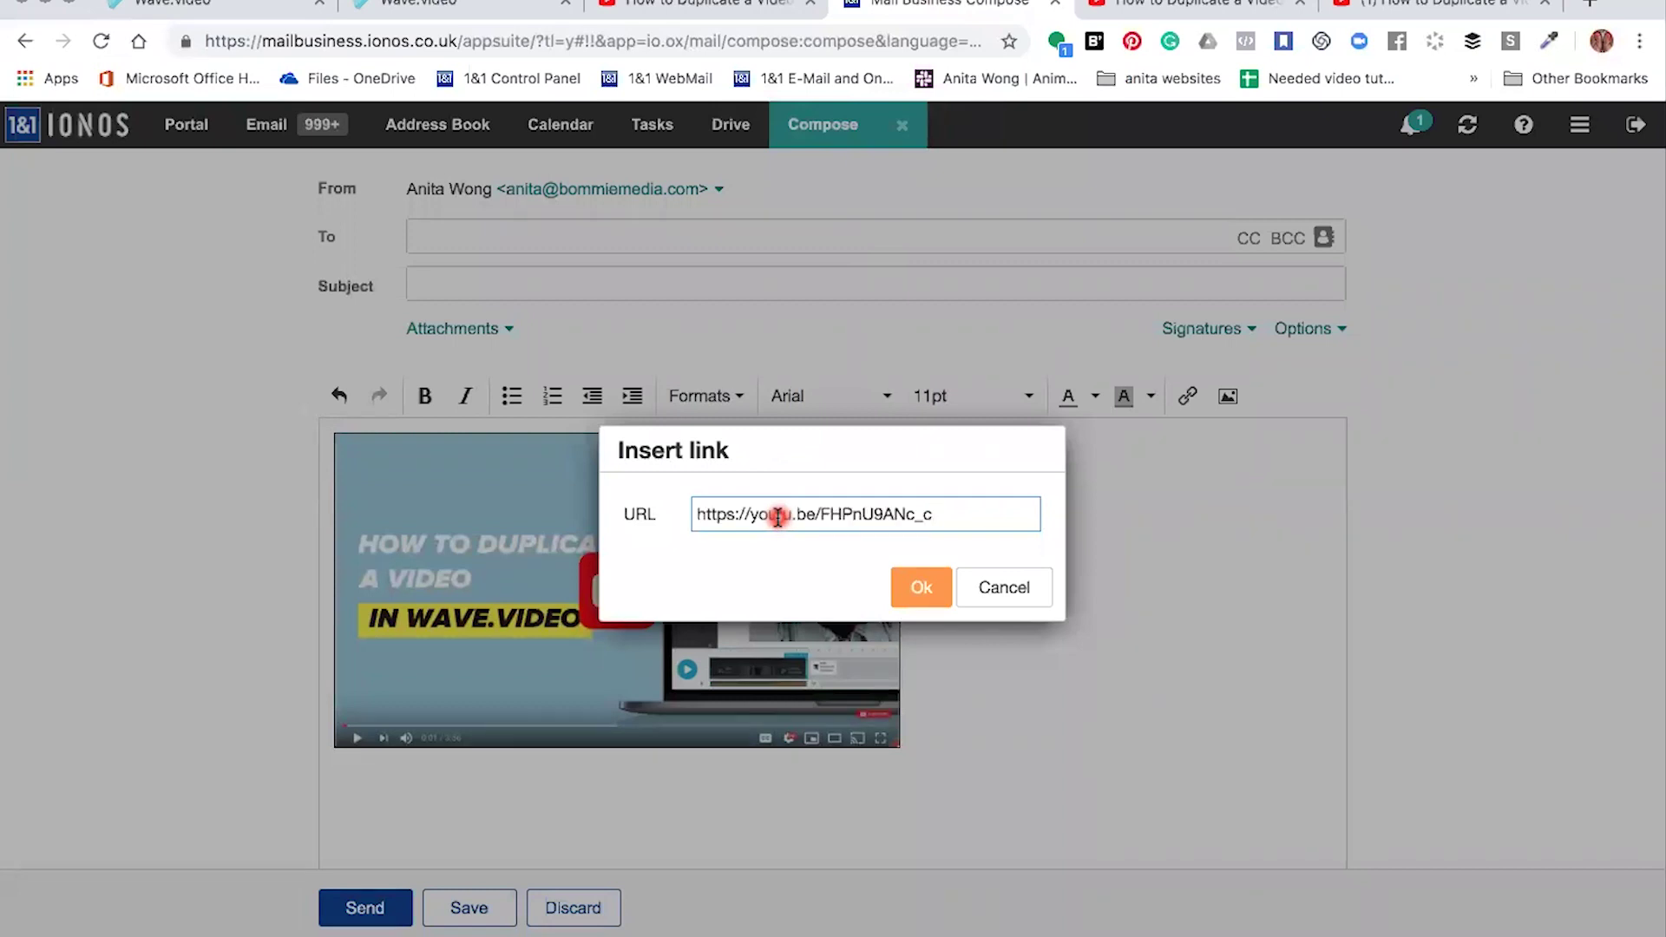
{"action": "left_click", "coordinate": [920, 586]}
{"action": "left_click", "coordinate": [922, 584]}
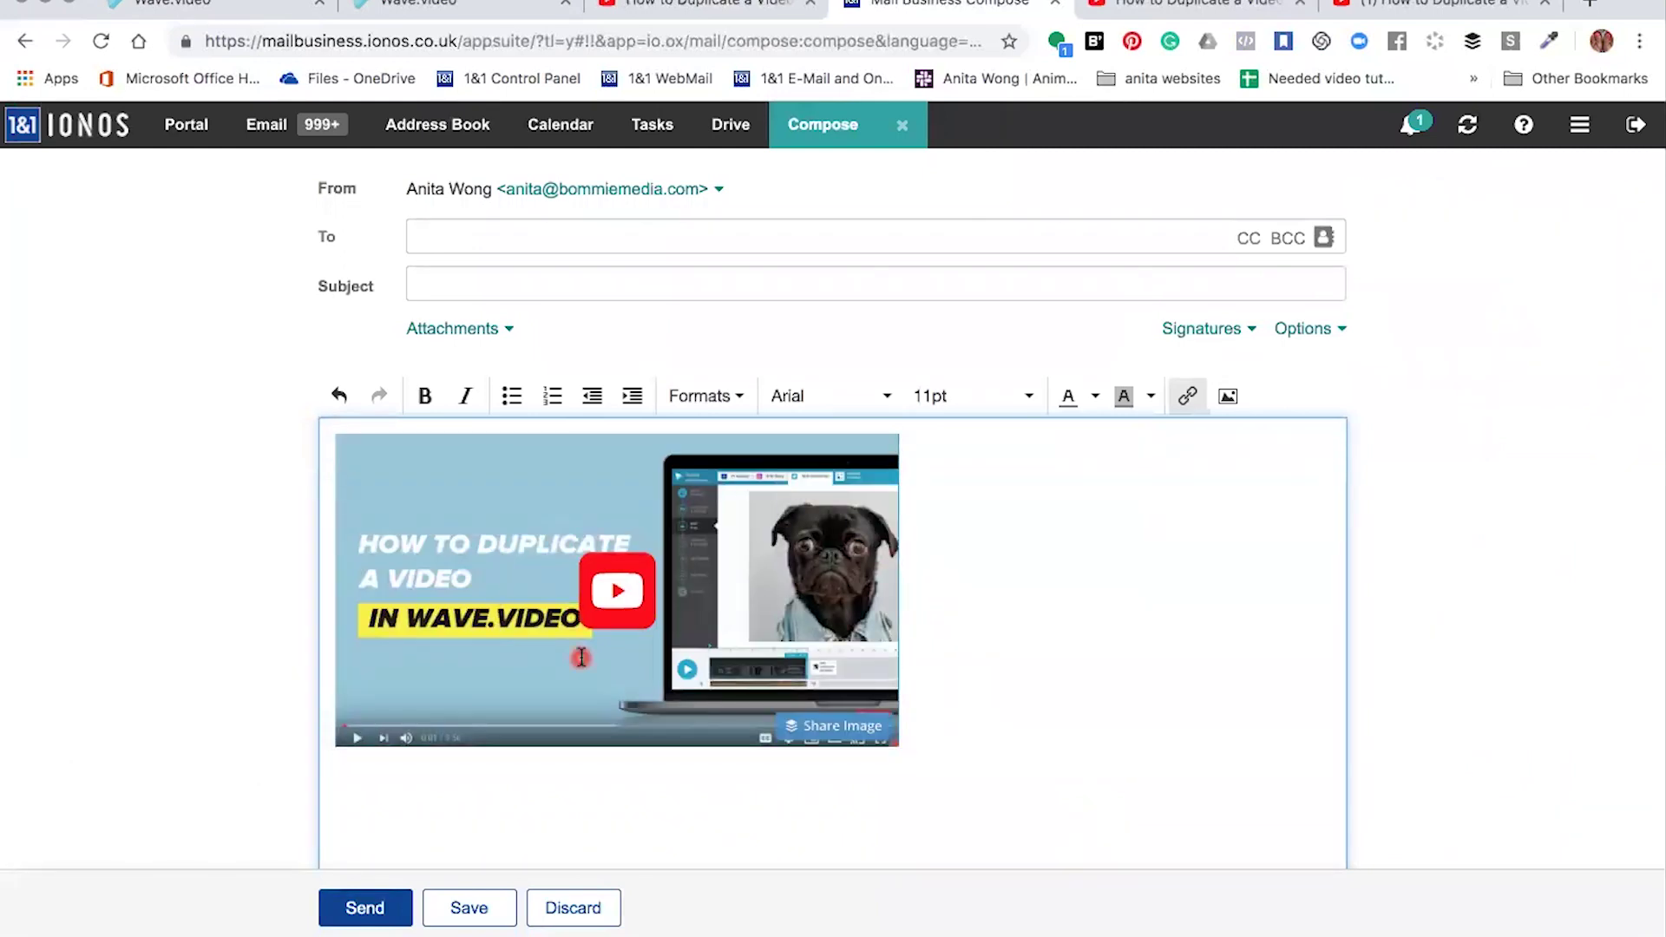
Fill in the recipient's address, subject and message body, send, and view the sent email.
{"action": "left_click", "coordinate": [454, 245]}
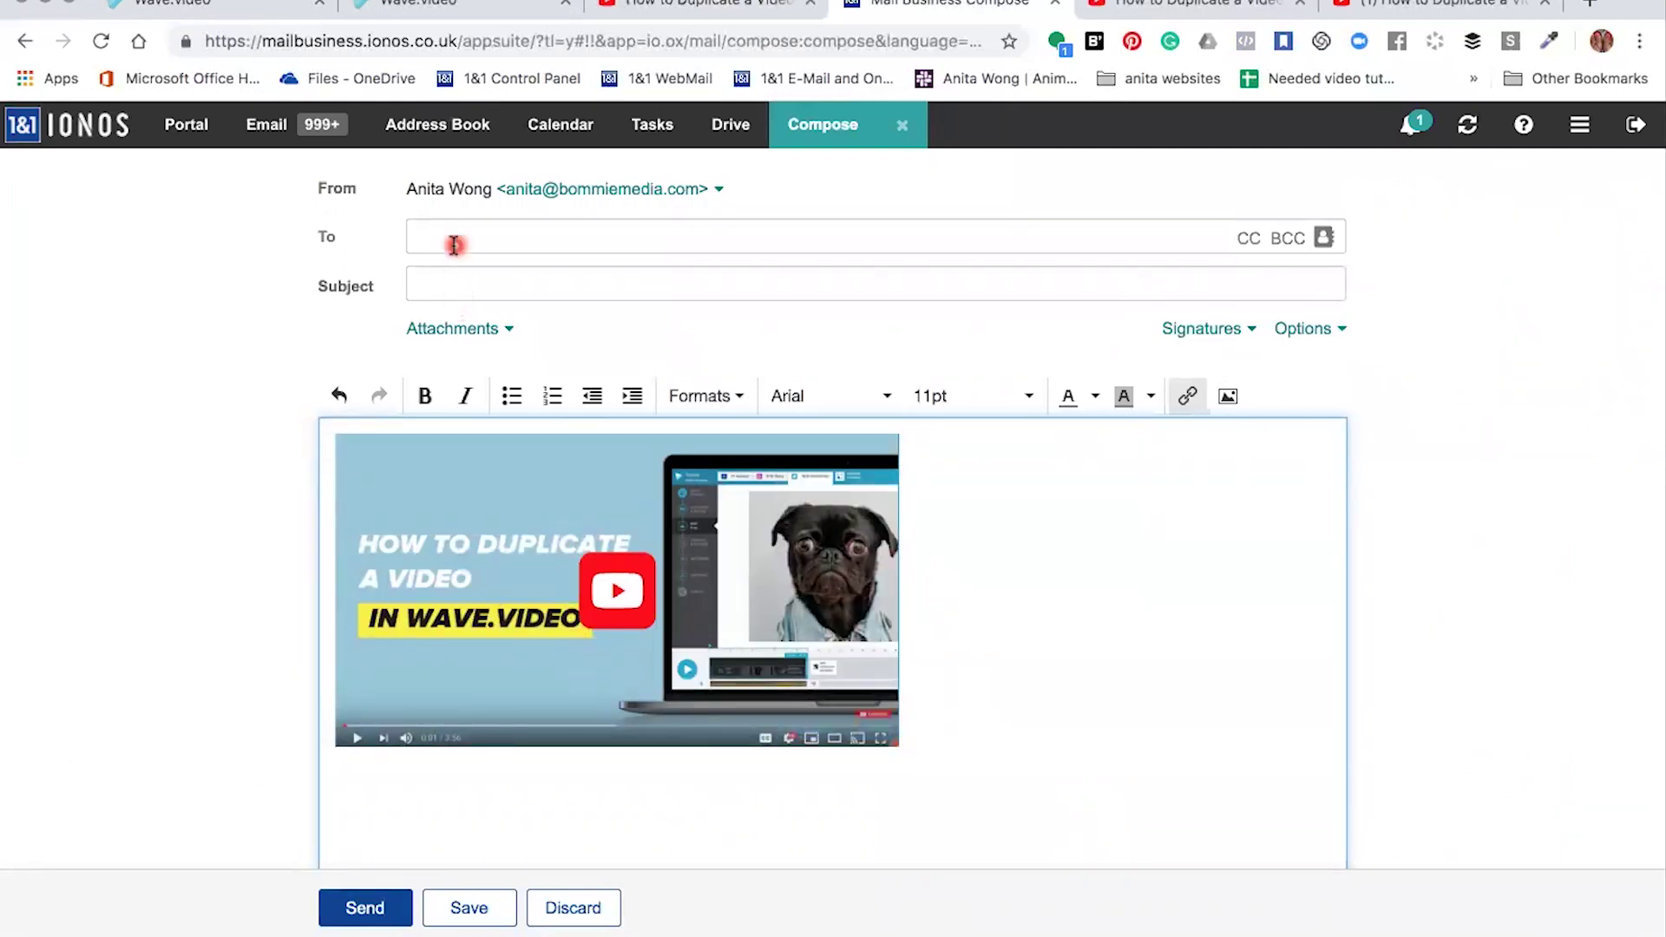
{"action": "left_click", "coordinate": [616, 243]}
{"action": "left_click", "coordinate": [472, 290]}
{"action": "left_click", "coordinate": [534, 807]}
{"action": "left_click", "coordinate": [283, 135]}
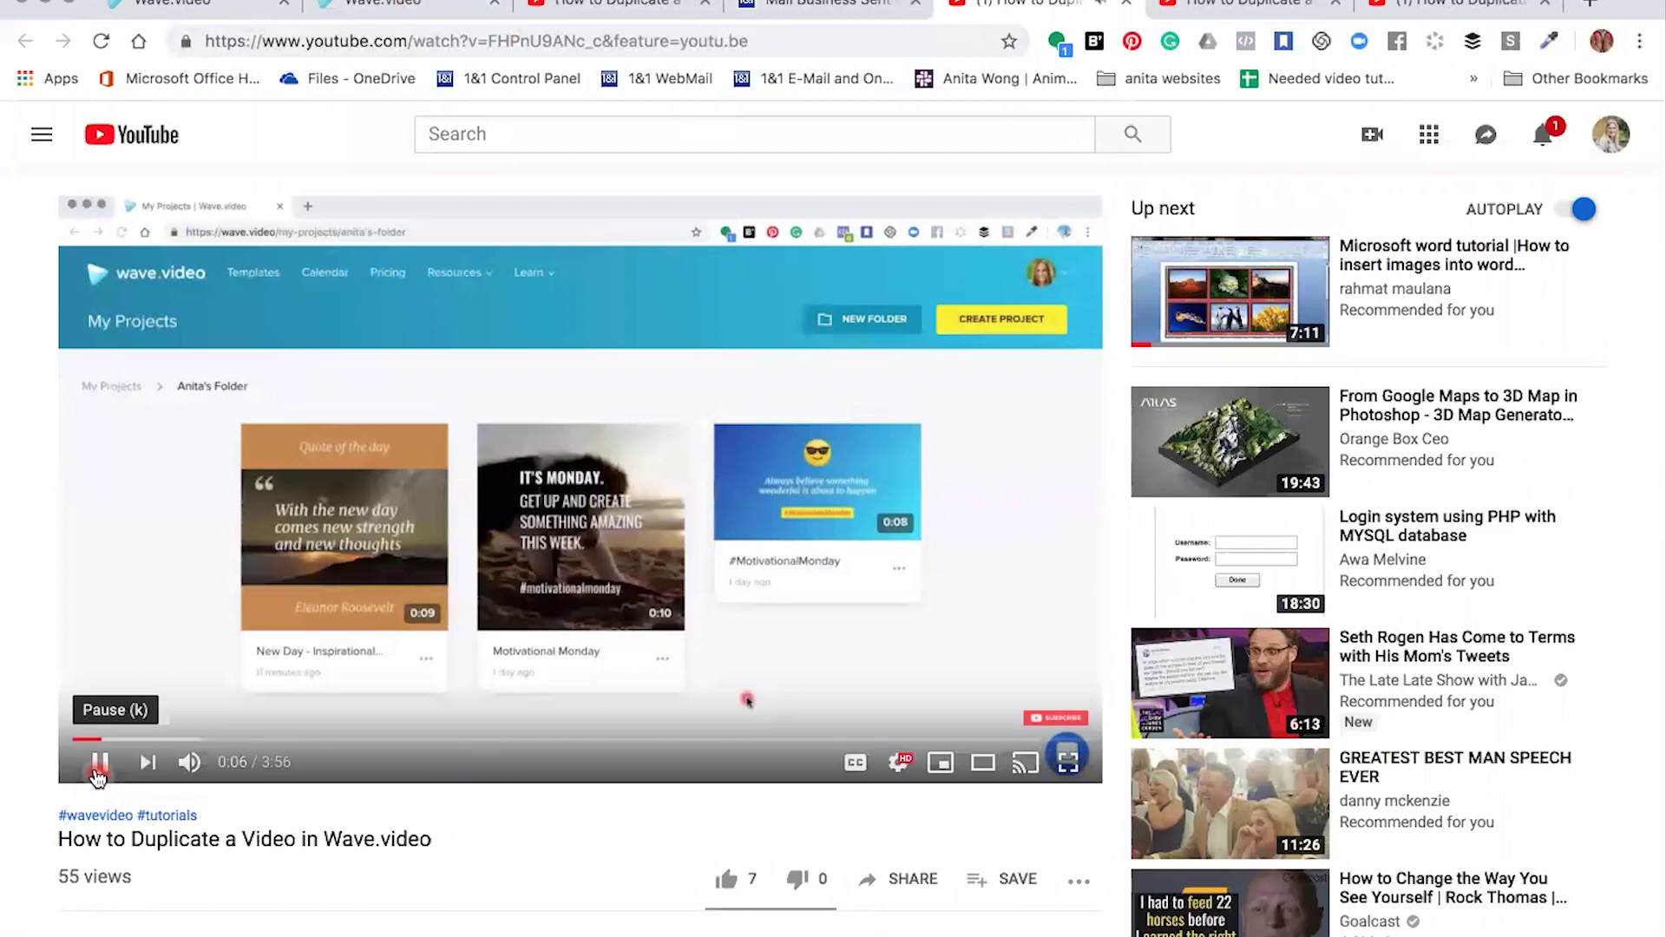
Pause the playing YouTube tutorial and move between the Wave.video and YouTube tabs.
{"action": "left_click", "coordinate": [97, 762]}
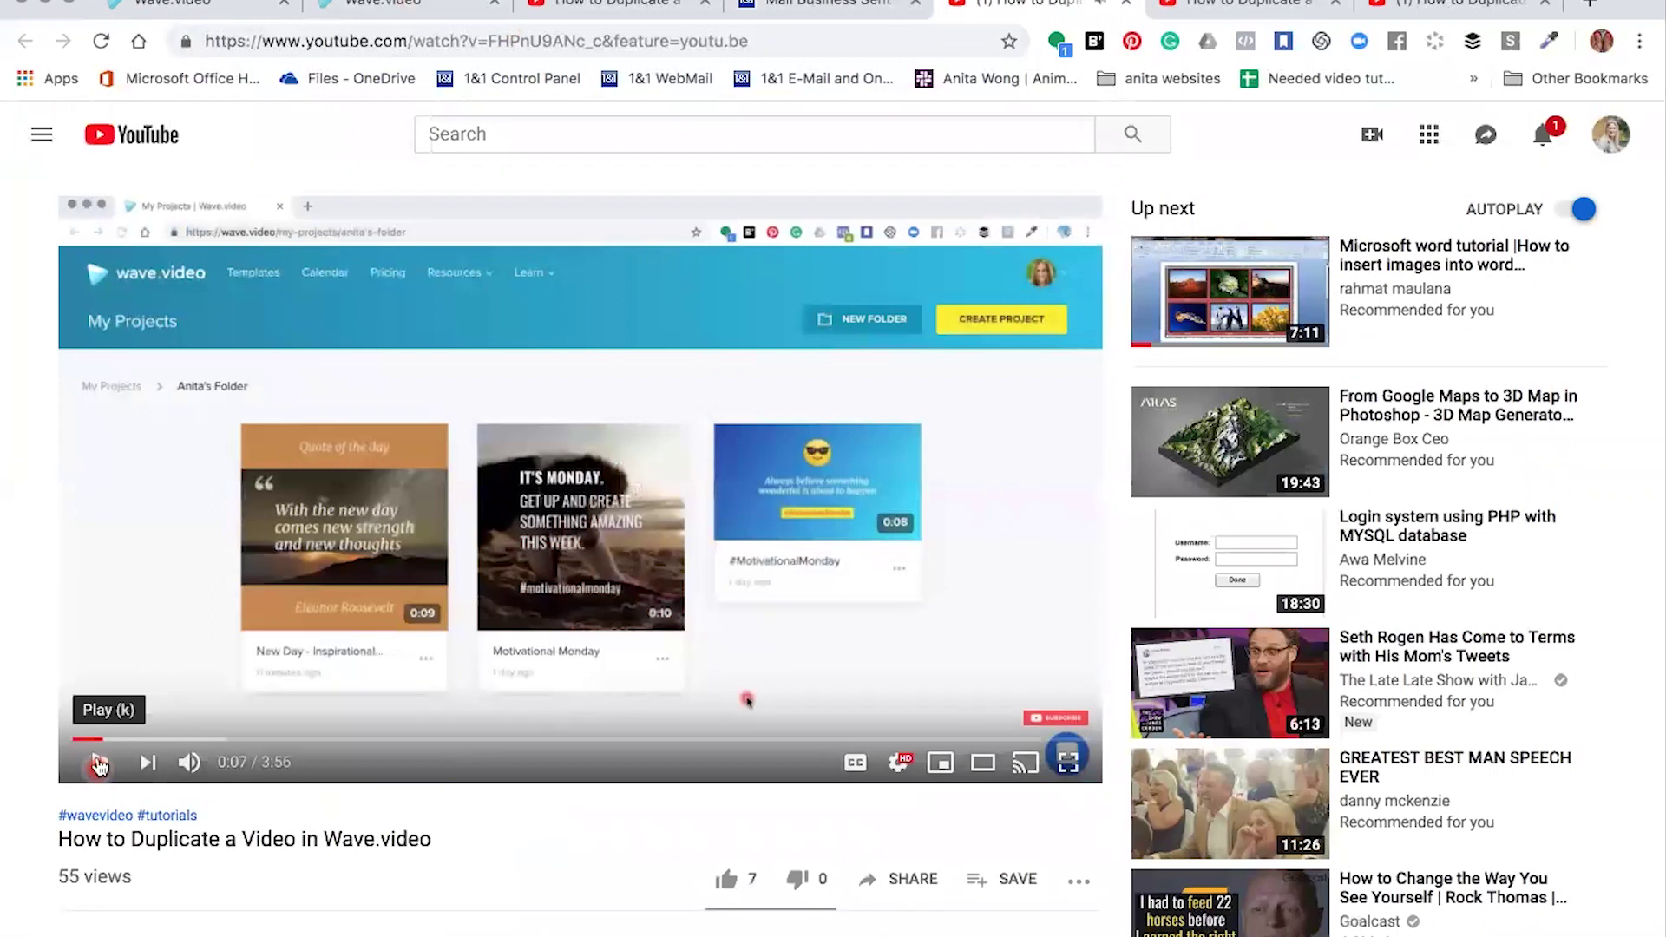
{"action": "left_click", "coordinate": [388, 7]}
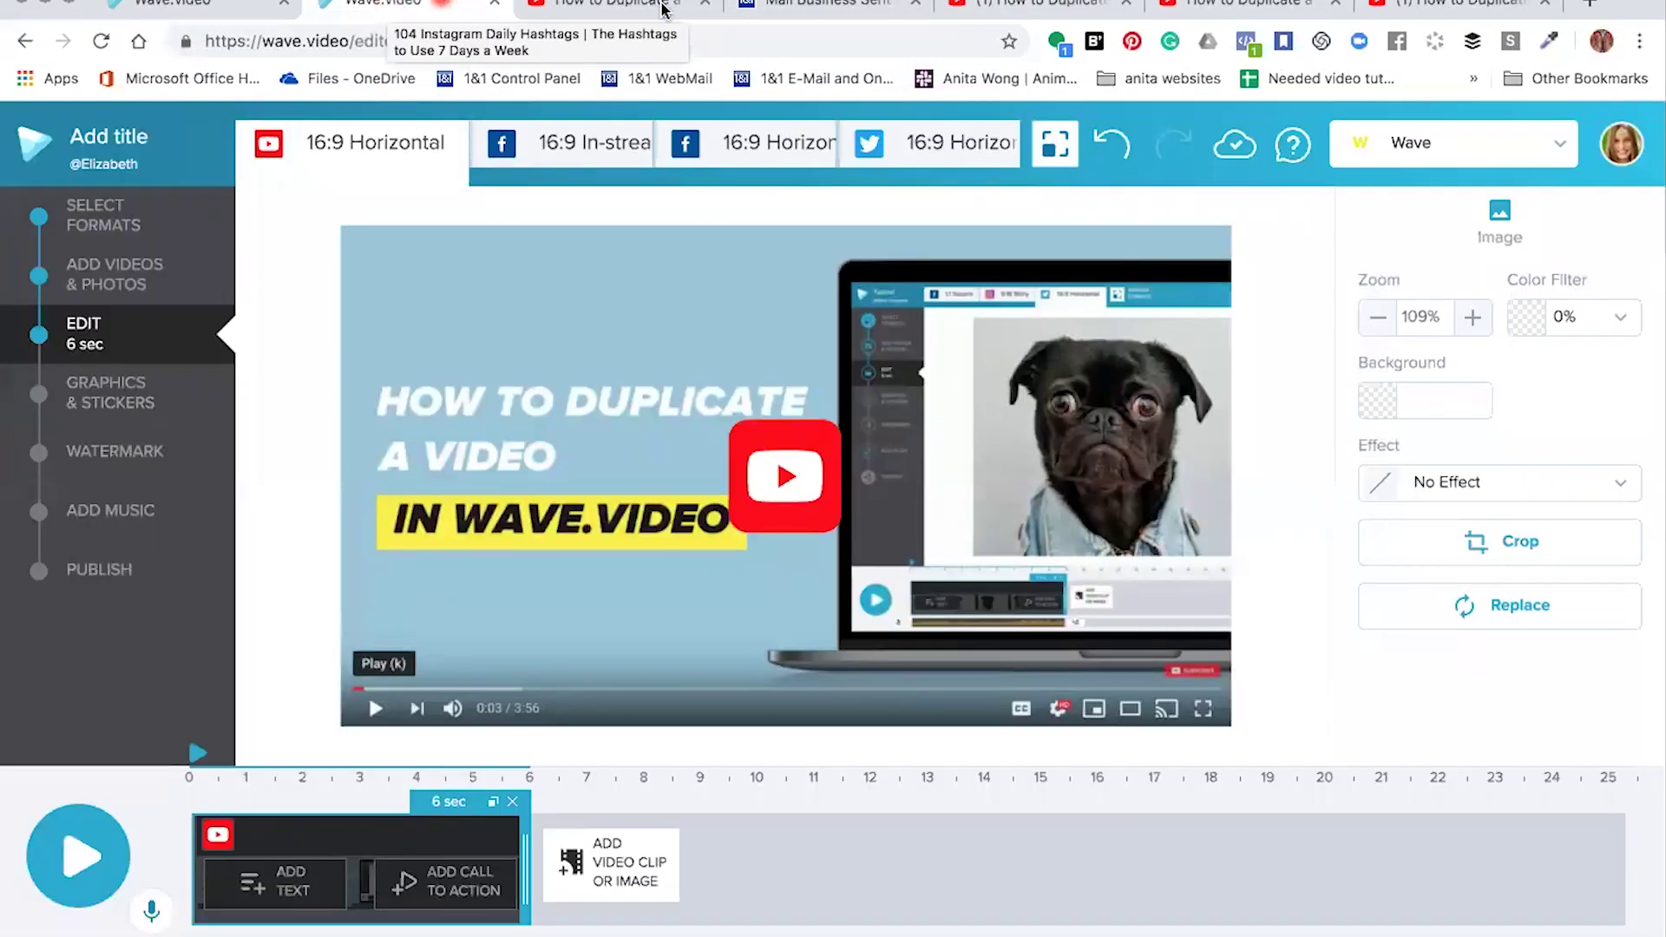
{"action": "left_click", "coordinate": [608, 7]}
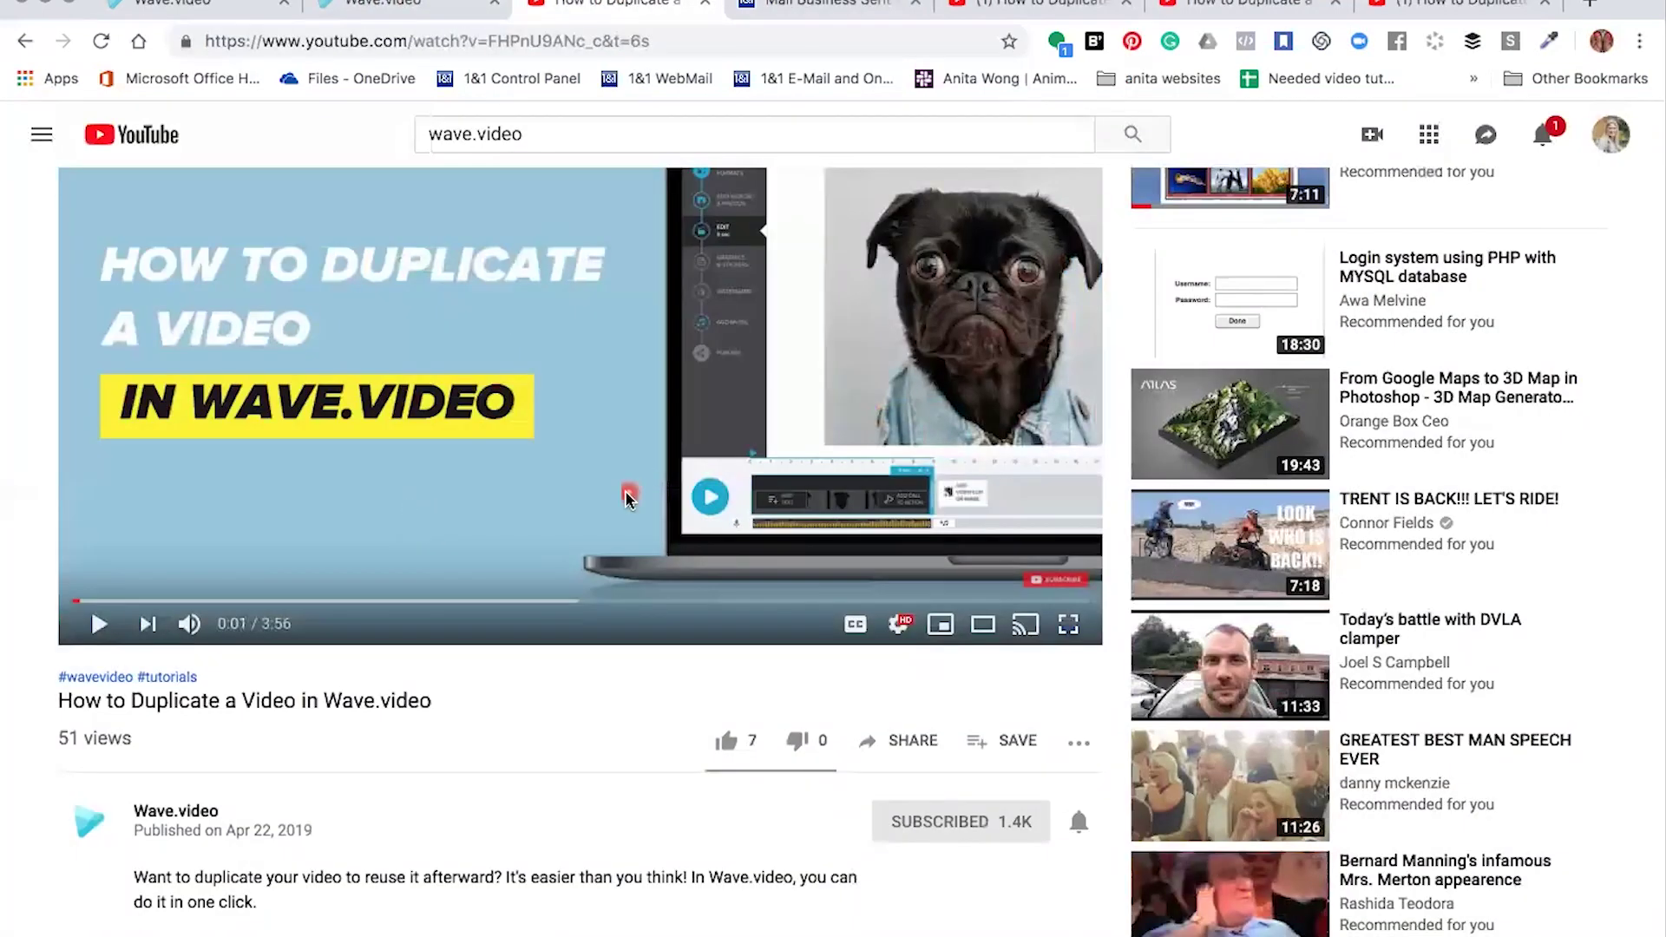
{"action": "scroll", "coordinate": [630, 497], "scroll_direction": "up", "scroll_amount": 2}
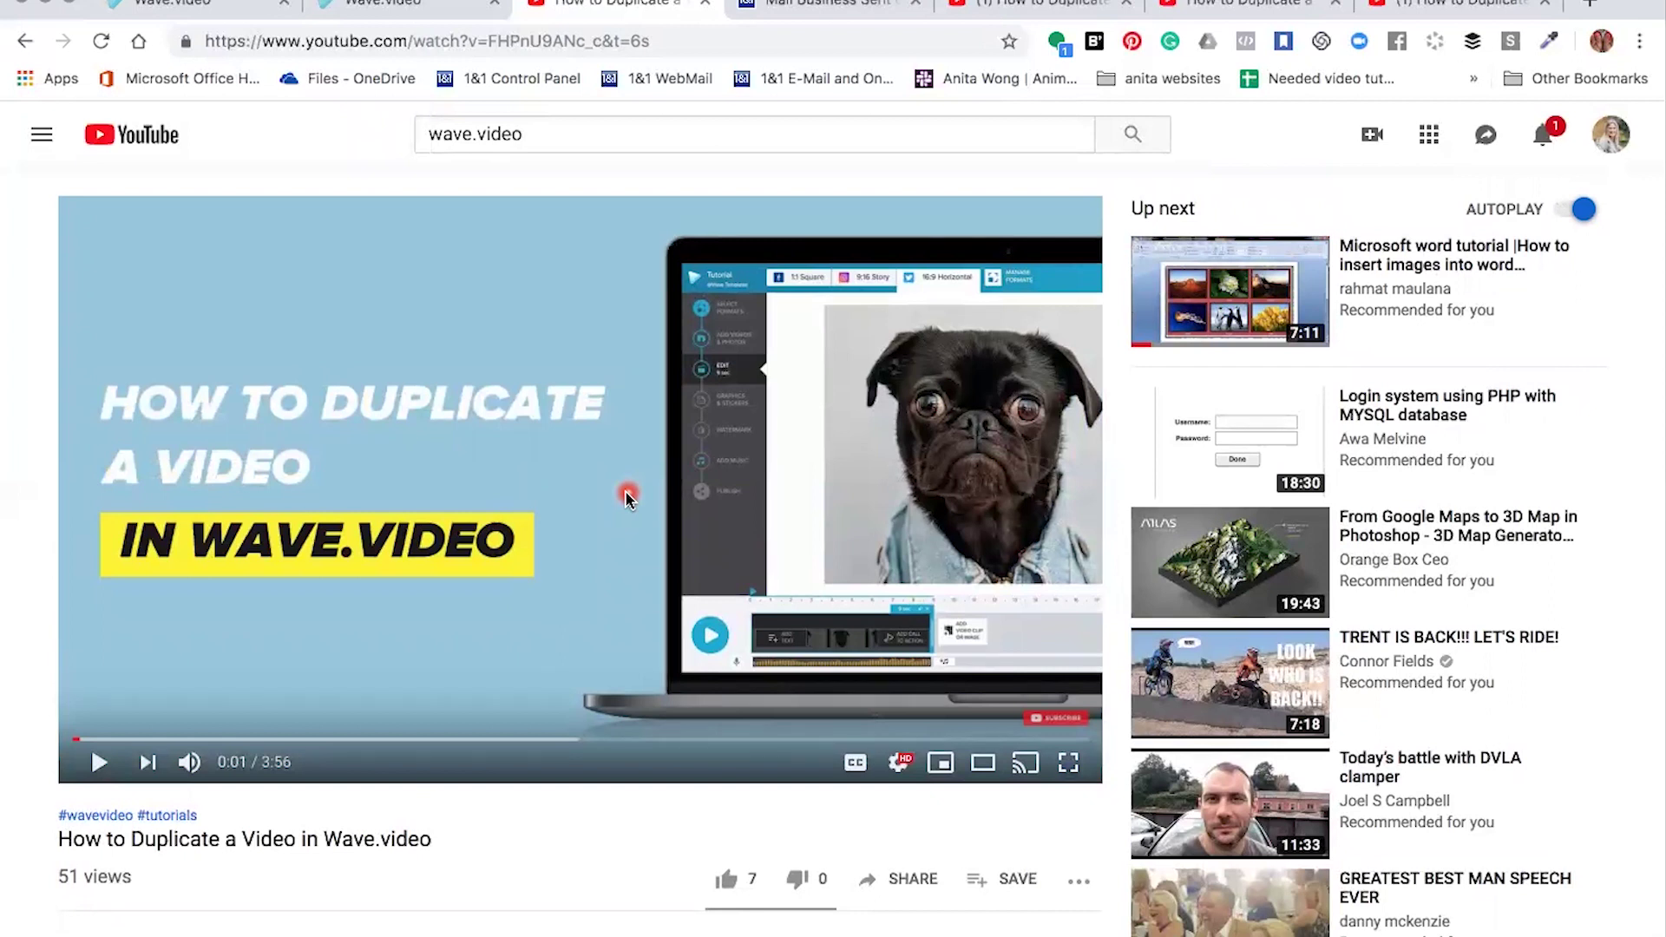
Show Wave.video's Graphics & Stickers collection, then return to the sent email's linked thumbnail.
{"action": "left_click", "coordinate": [374, 4]}
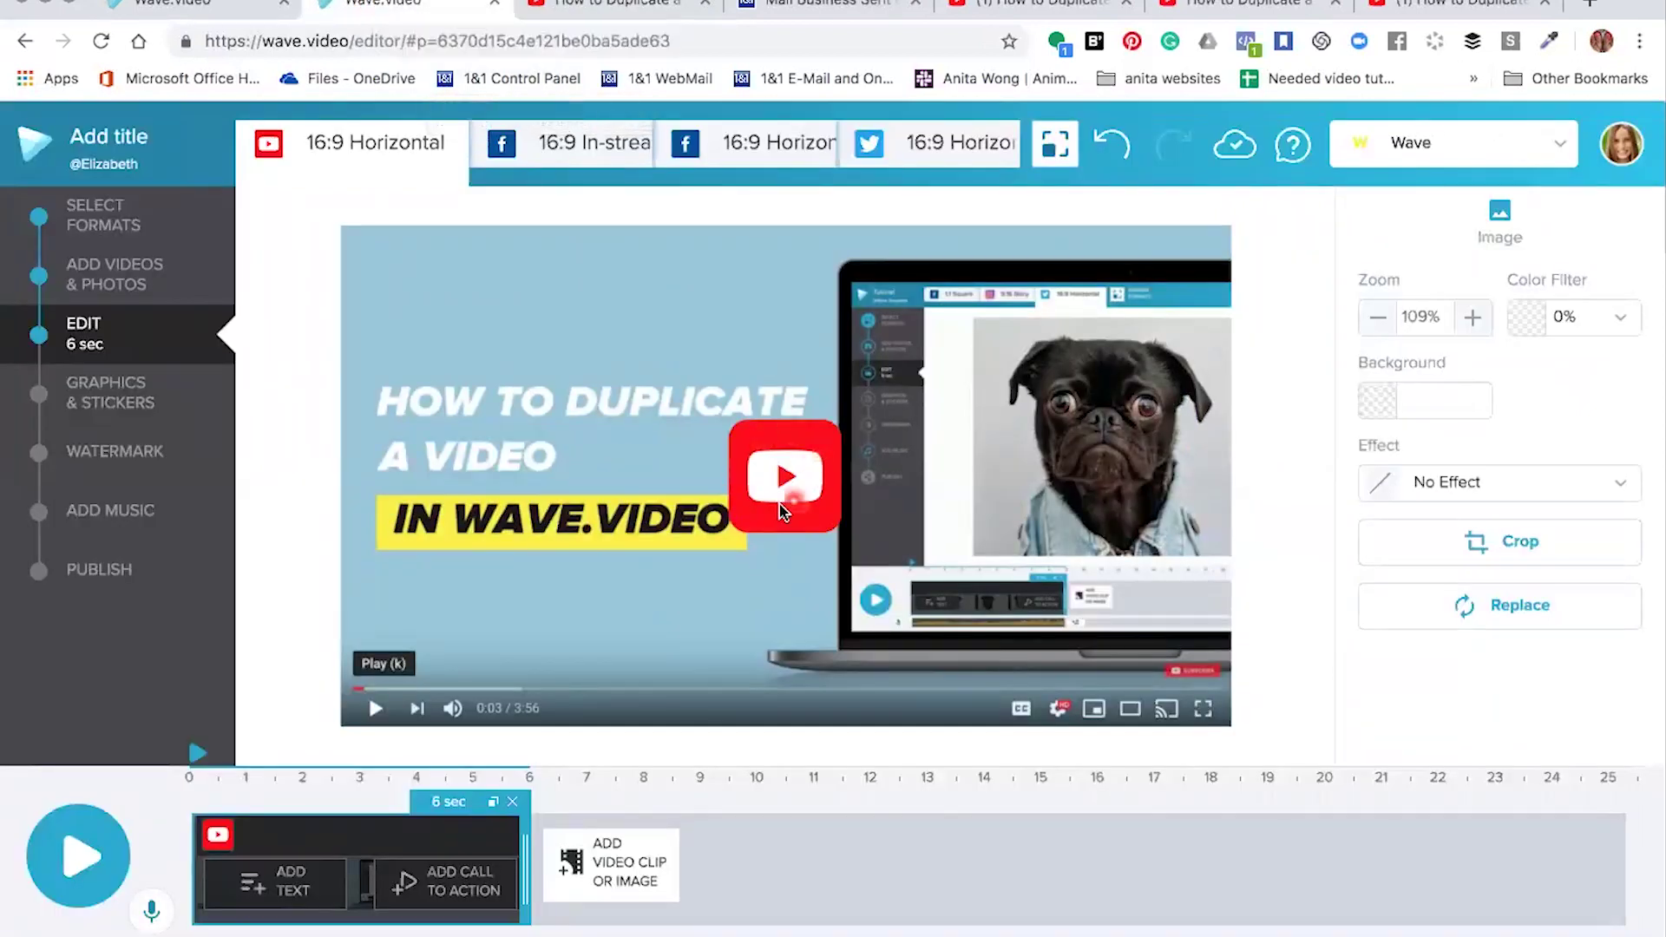
{"action": "left_click", "coordinate": [109, 404]}
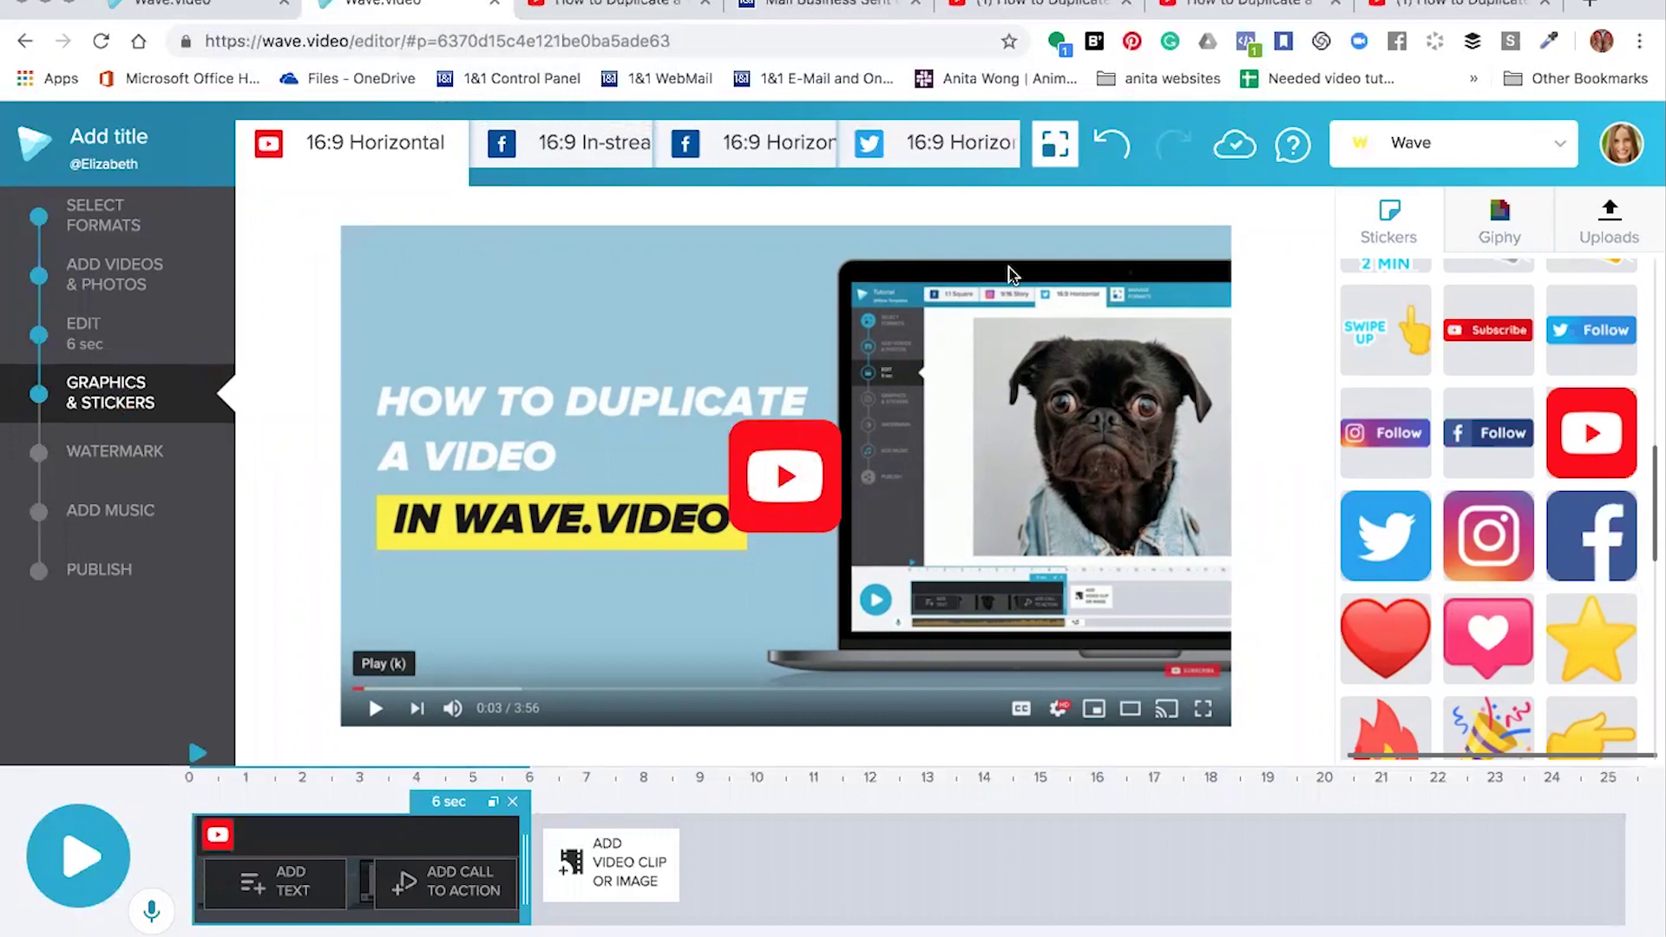
{"action": "left_click", "coordinate": [1253, 740]}
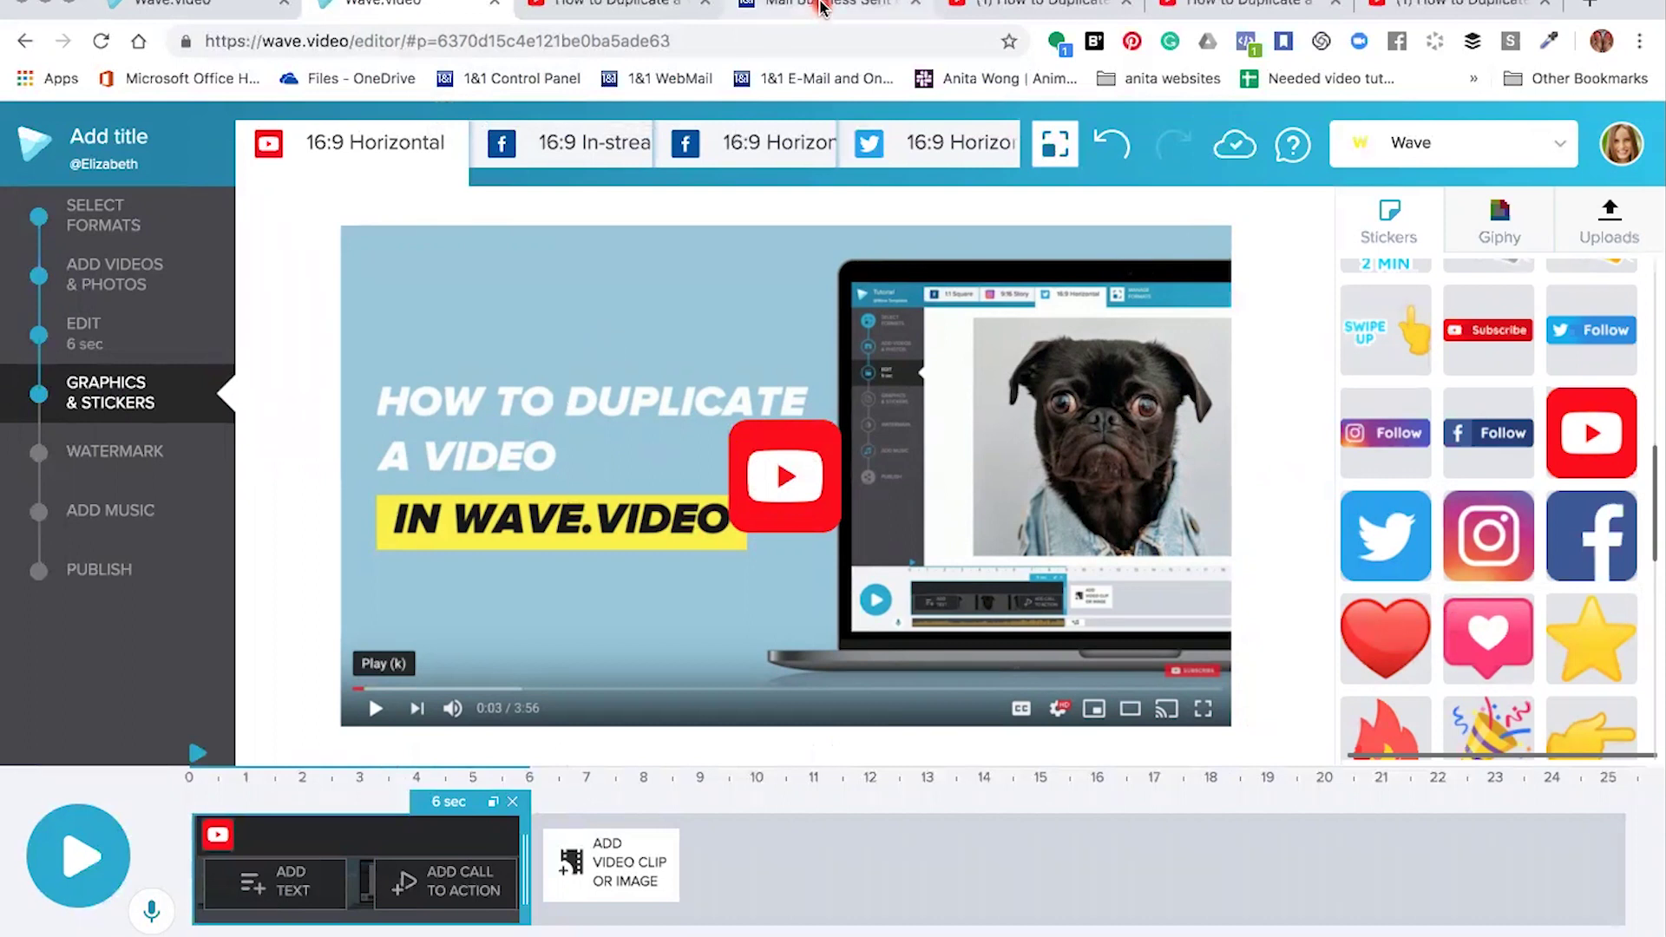
{"action": "left_click", "coordinate": [821, 8]}
{"action": "left_click", "coordinate": [777, 637]}
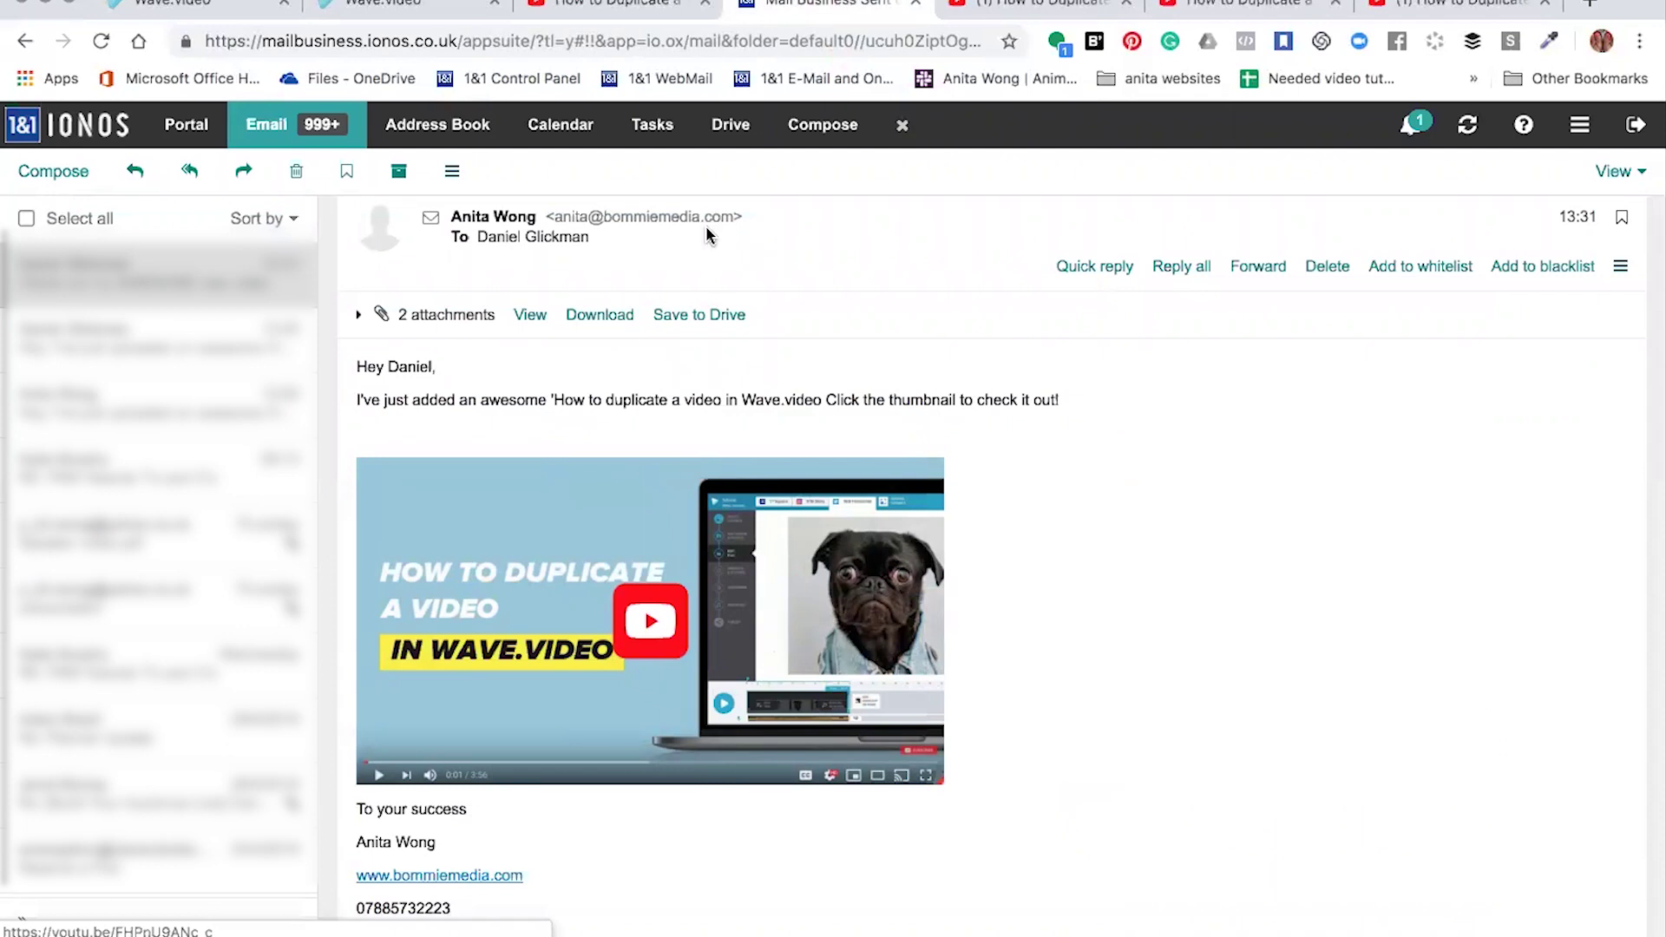
Compare YouTube's share link with the sent email's thumbnail link, then return to the Wave.video design.
{"action": "left_click", "coordinate": [637, 7]}
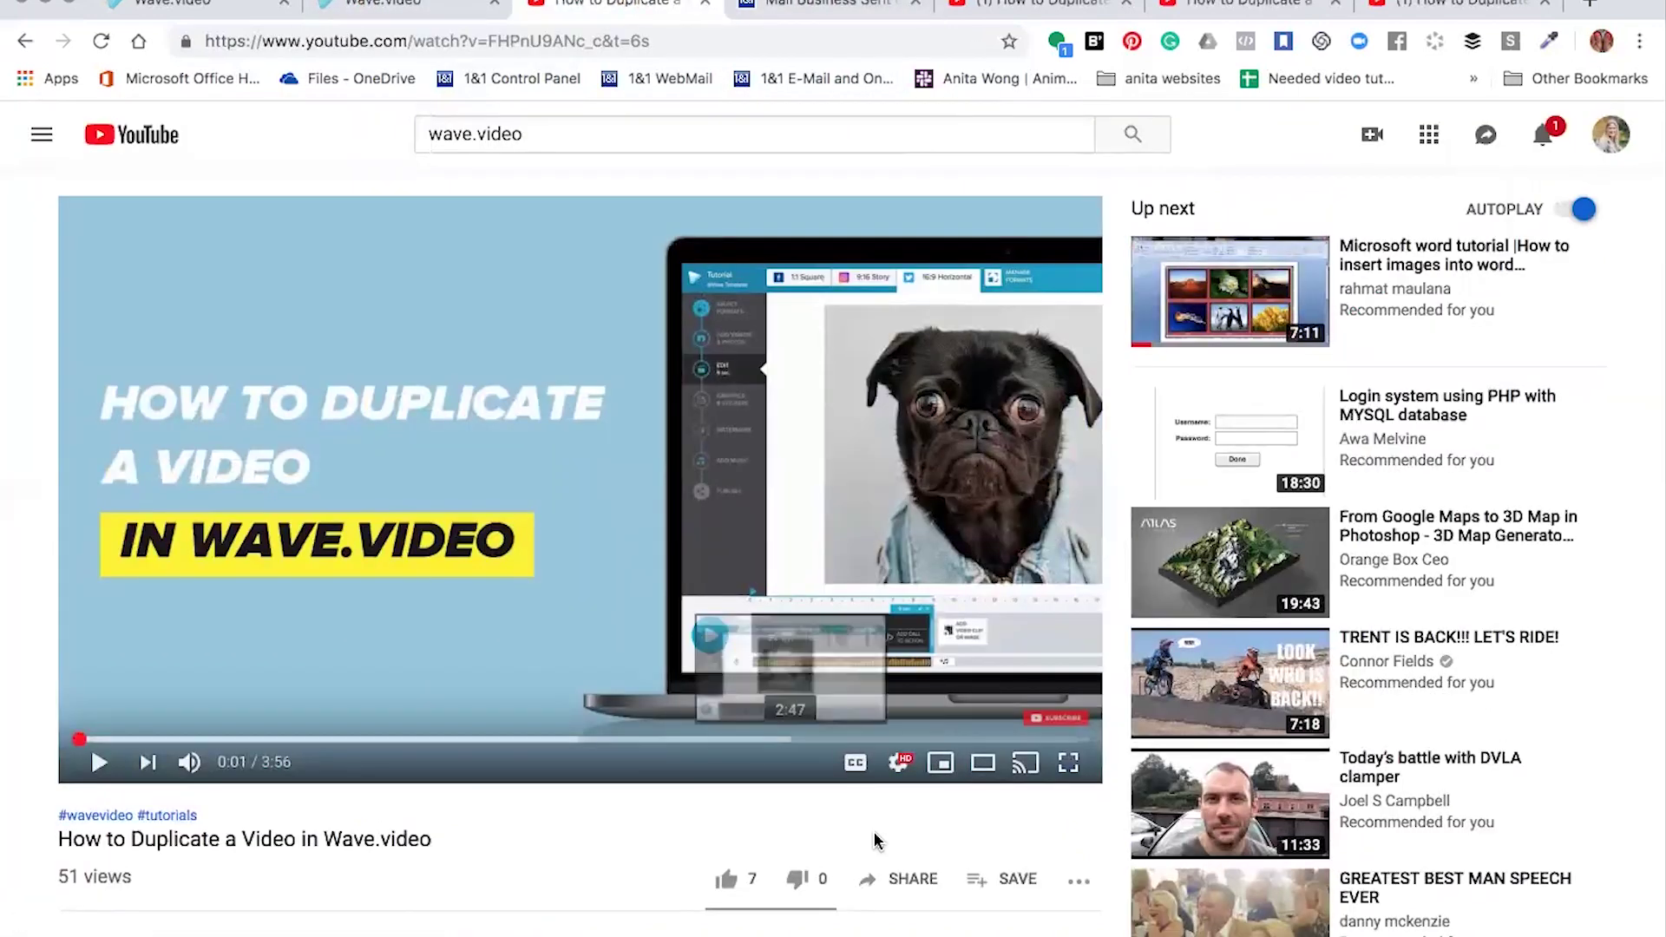
{"action": "scroll", "coordinate": [851, 841], "scroll_direction": "down", "scroll_amount": 2}
{"action": "left_click", "coordinate": [898, 729]}
{"action": "left_click", "coordinate": [622, 572]}
{"action": "left_click", "coordinate": [913, 595]}
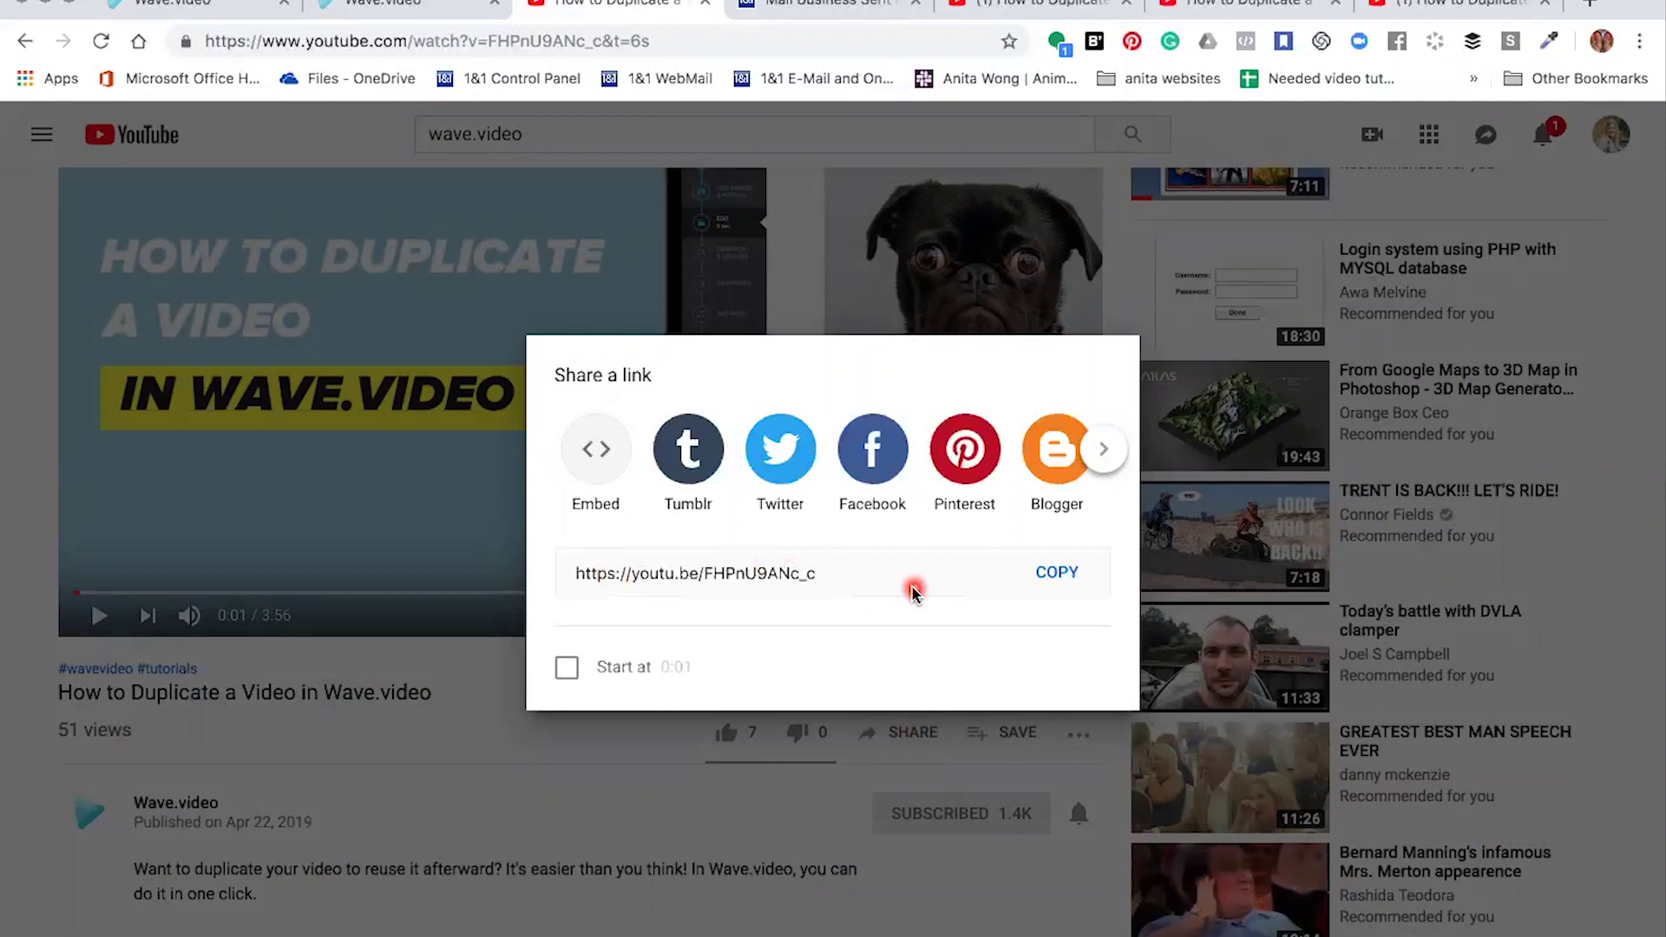
{"action": "left_click", "coordinate": [815, 10]}
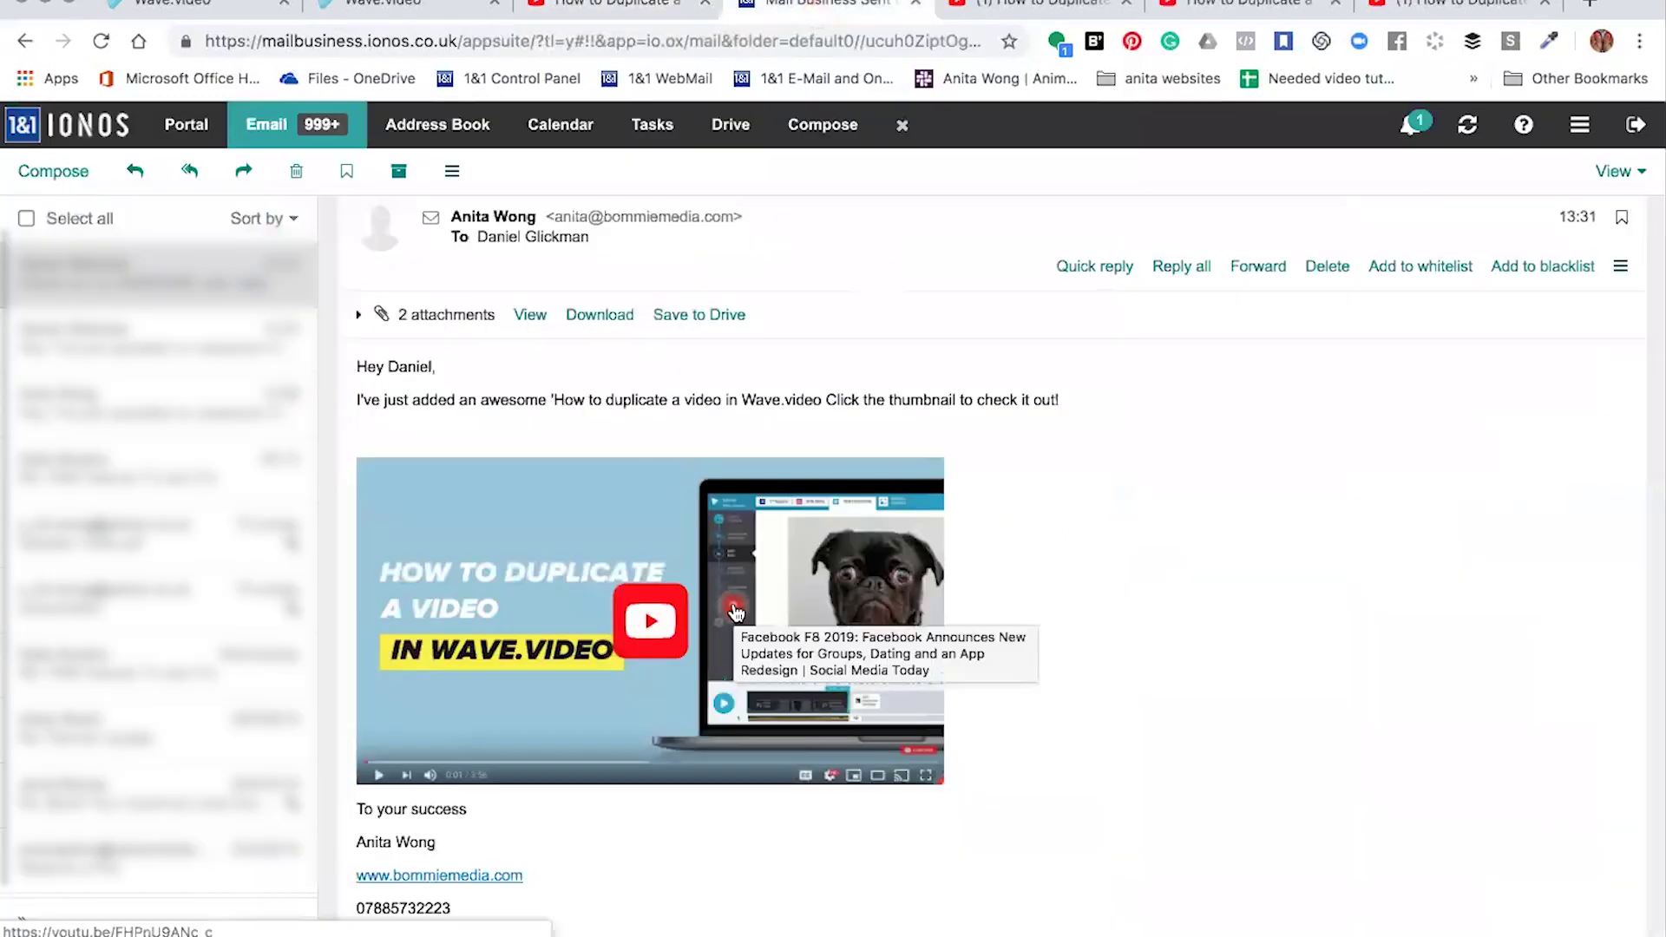
{"action": "left_click", "coordinate": [382, 10]}
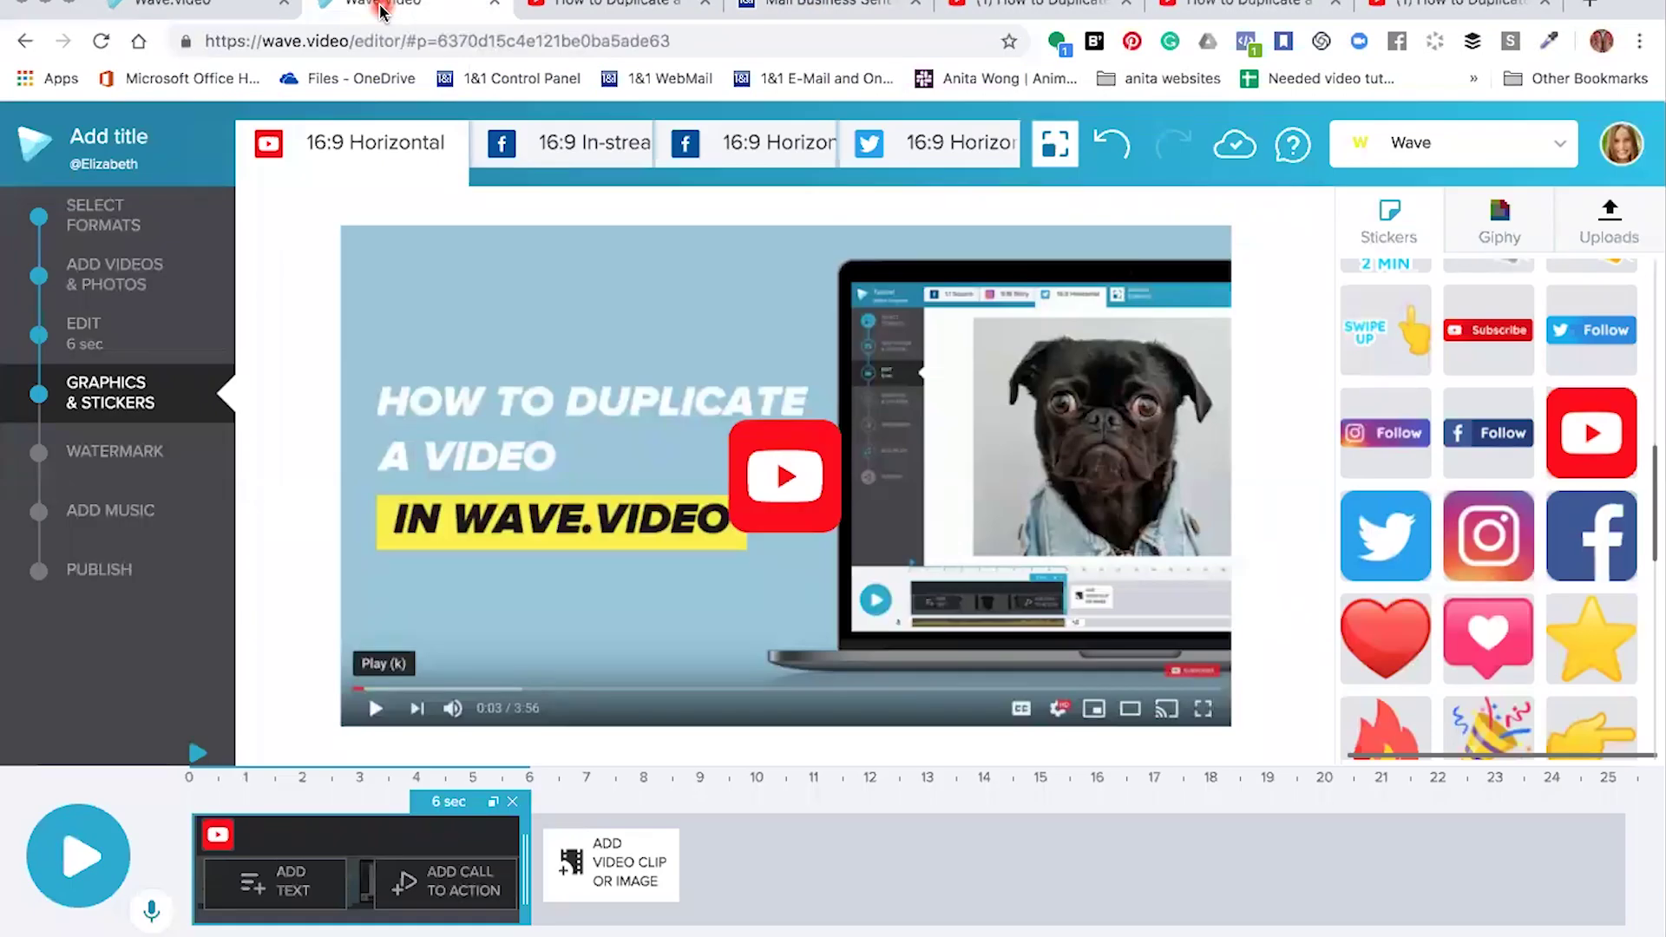